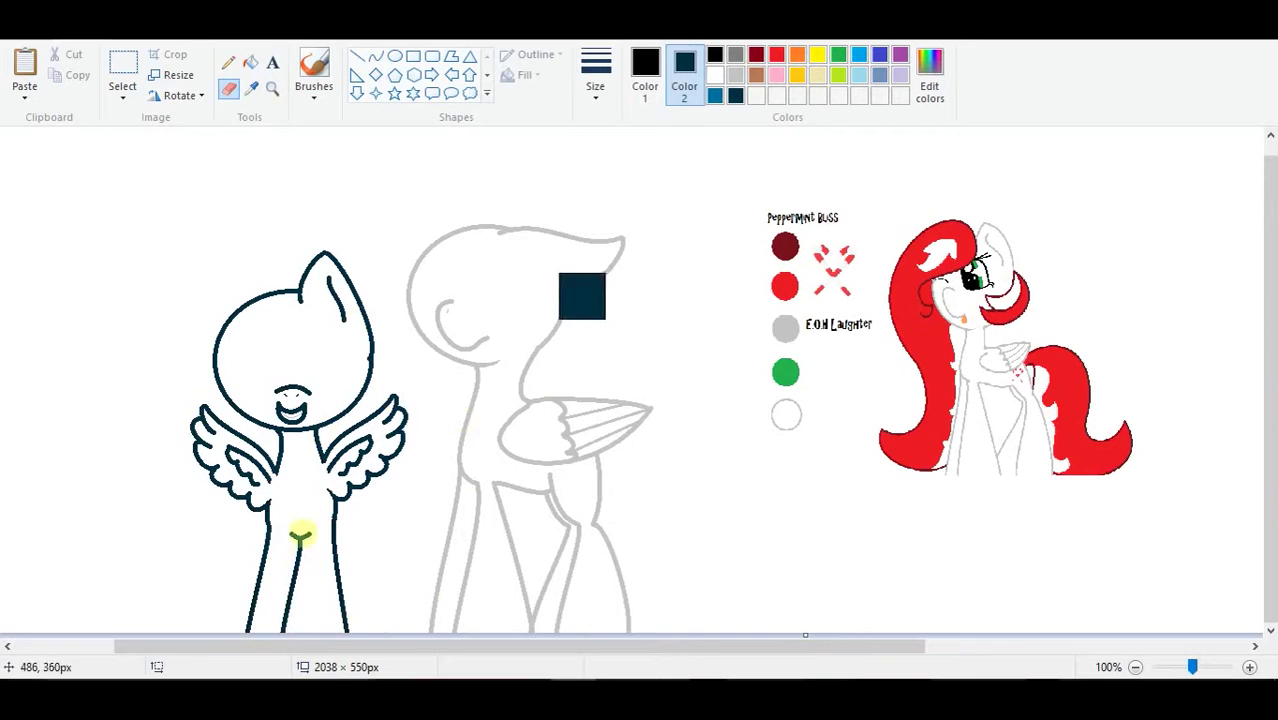
# Fill the front-facing pony's body with blue and its teeth with white.
pyautogui.rightClick(292, 588)
pyautogui.click(655, 98)
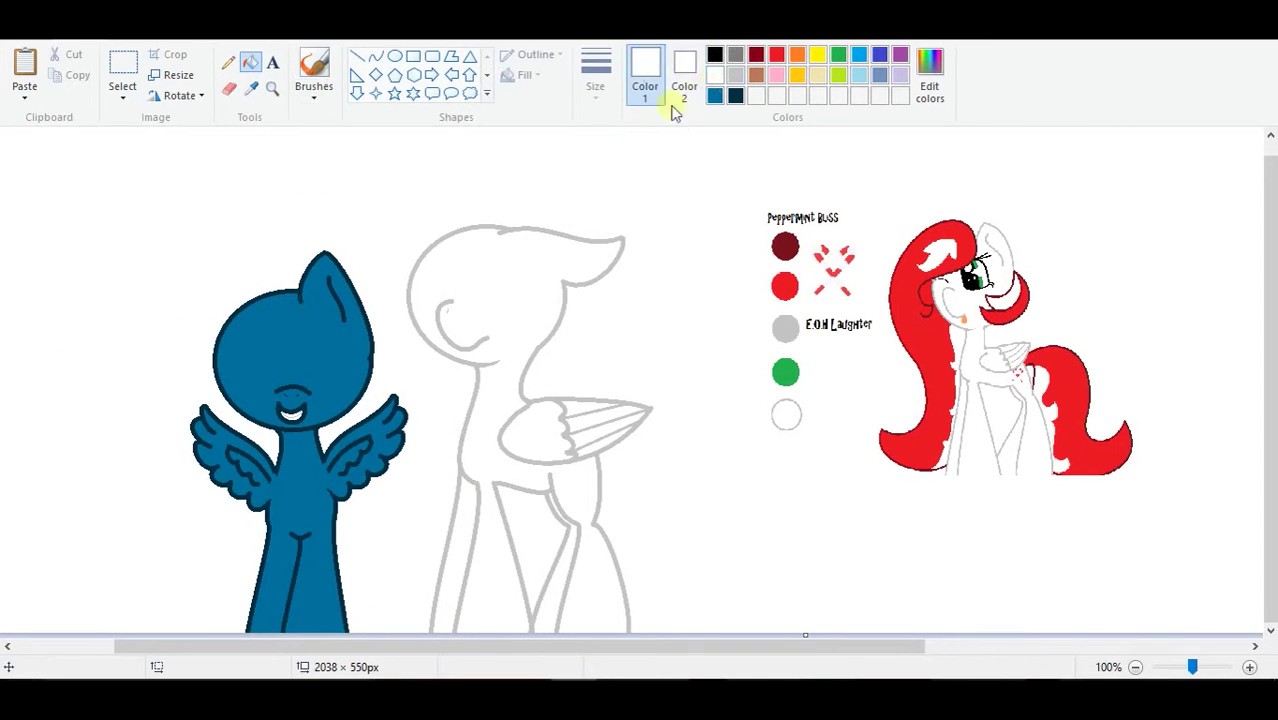
# Draw the fringe's lower edge across the front-facing pony's forehead with dark red curves ending in small jagged tips.
pyautogui.click(275, 95)
pyautogui.click(297, 286)
pyautogui.scroll(-3, 450, 300)
pyautogui.click(375, 56)
pyautogui.moveTo(633, 264)
pyautogui.mouseDown()
pyautogui.moveTo(434, 437)
pyautogui.moveTo(452, 462)
pyautogui.mouseUp()
pyautogui.moveTo(545, 365)
pyautogui.mouseDown()
pyautogui.moveTo(688, 387)
pyautogui.moveTo(440, 458)
pyautogui.mouseUp()
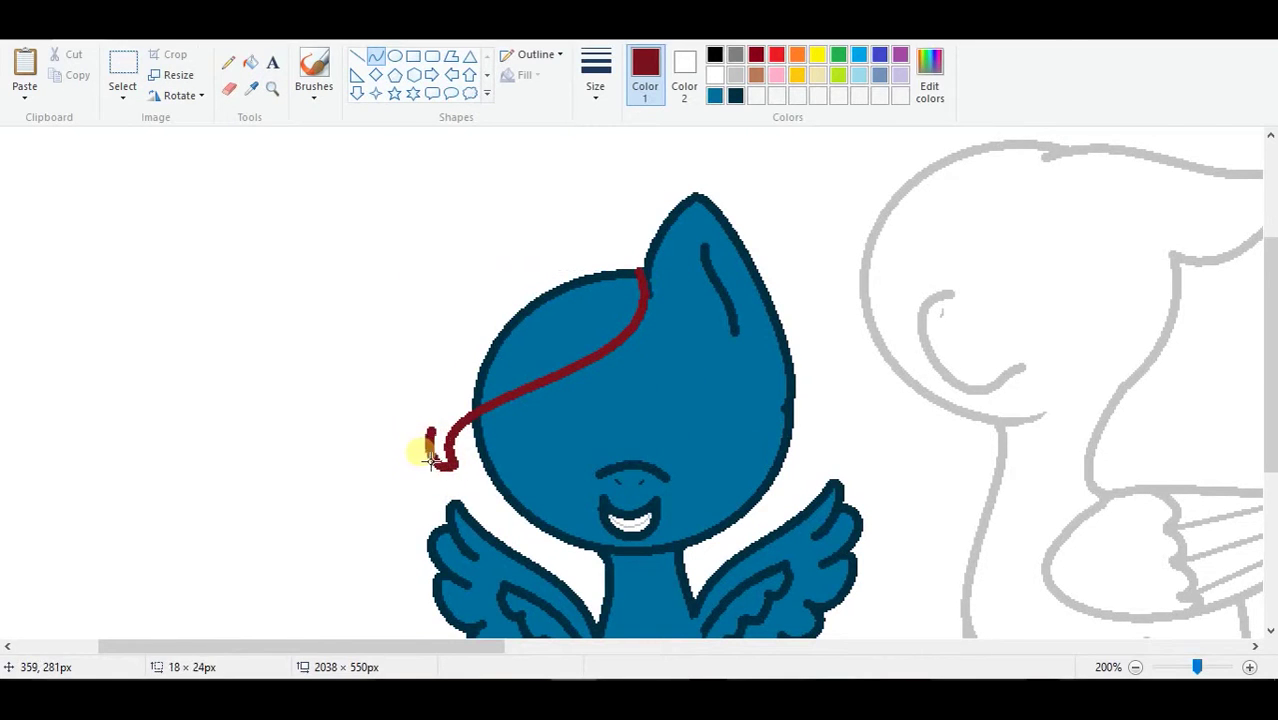
pyautogui.scroll(-3, 365, 418)
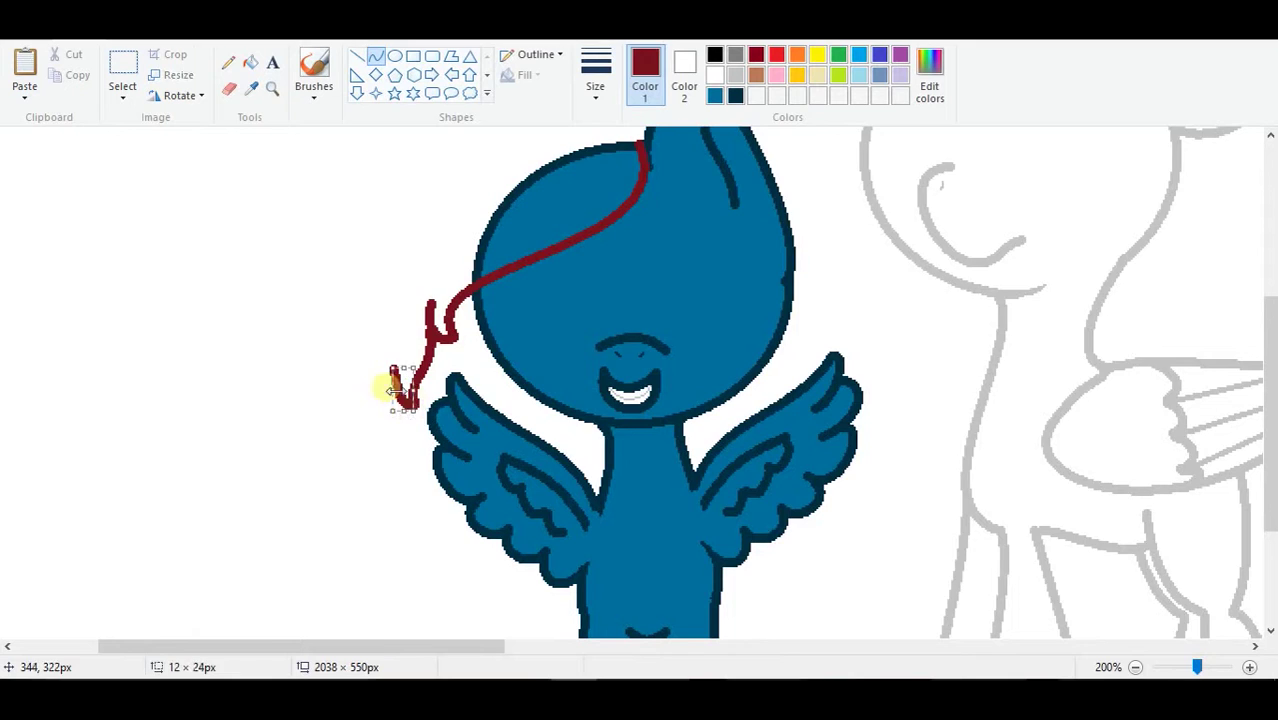
# Draw the front-facing pony's long mane outline in dark red, from the top of the head down to a curled tip and back to the body.
pyautogui.scroll(6, 400, 390)
pyautogui.moveTo(532, 368); pyautogui.dragTo(525, 362)
pyautogui.moveTo(590, 380)
pyautogui.mouseDown()
pyautogui.moveTo(570, 350)
pyautogui.moveTo(571, 262)
pyautogui.moveTo(371, 485)
pyautogui.moveTo(360, 535)
pyautogui.mouseUp()
pyautogui.scroll(-3, 566, 386)
pyautogui.moveTo(445, 395); pyautogui.dragTo(383, 415)
pyautogui.scroll(-3, 411, 446)
pyautogui.moveTo(378, 286)
pyautogui.mouseDown()
pyautogui.moveTo(354, 551)
pyautogui.moveTo(428, 560)
pyautogui.moveTo(471, 485)
pyautogui.moveTo(508, 503)
pyautogui.moveTo(414, 456)
pyautogui.moveTo(394, 422)
pyautogui.moveTo(330, 458)
pyautogui.moveTo(379, 451)
pyautogui.moveTo(300, 491)
pyautogui.moveTo(572, 490)
pyautogui.moveTo(530, 586)
pyautogui.mouseUp()
pyautogui.scroll(-3, 405, 428)
pyautogui.click(390, 440)
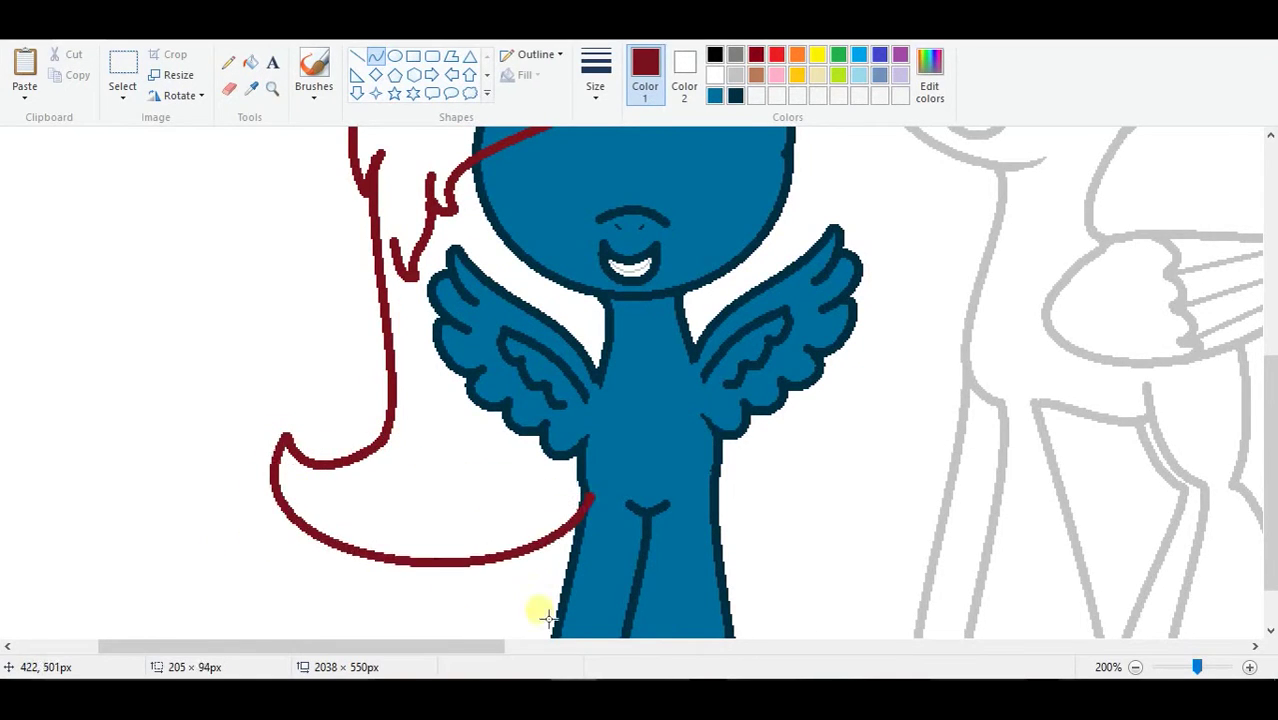
# Clean up the mane curve's overlap on the body with dark teal and blue fills and make the curve solid dark red.
pyautogui.scroll(6, 608, 514)
pyautogui.scroll(-5, 602, 514)
pyautogui.click(535, 54)
pyautogui.click(533, 123)
pyautogui.click(735, 95)
pyautogui.click(272, 88)
pyautogui.click(606, 565)
pyautogui.click(250, 62)
pyautogui.click(352, 287)
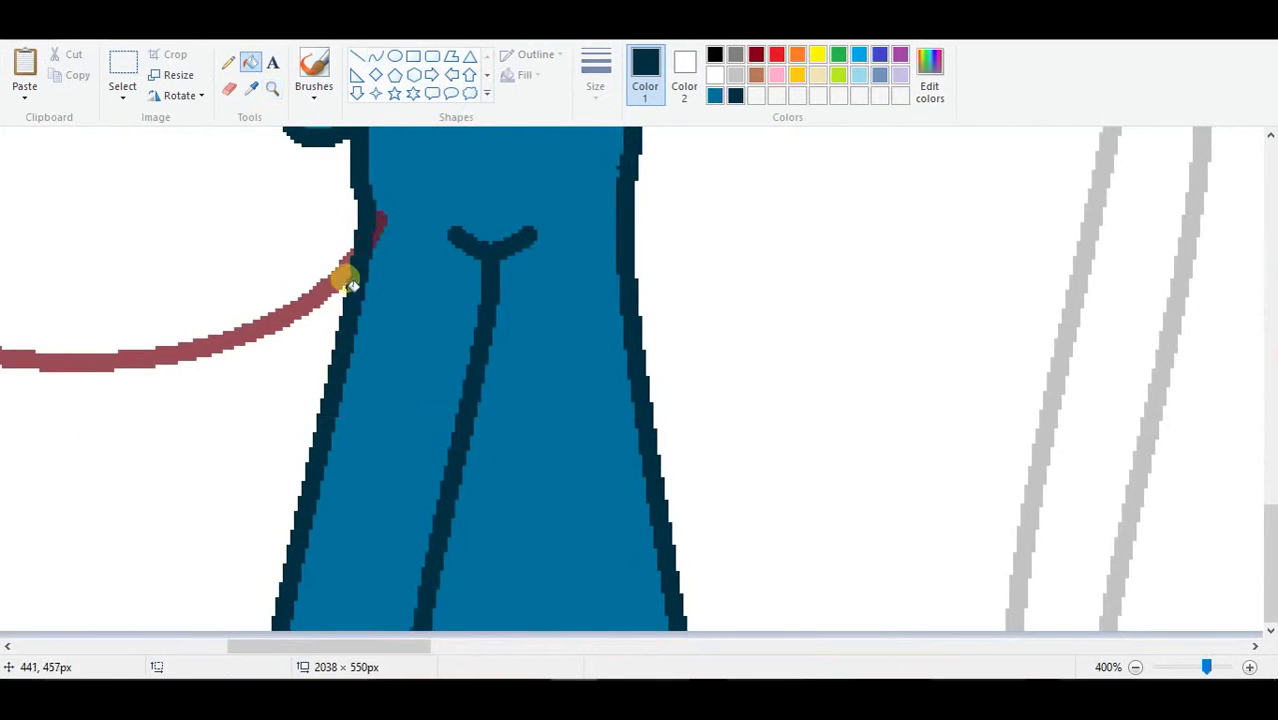
pyautogui.click(716, 97)
pyautogui.moveTo(314, 648); pyautogui.dragTo(211, 648)
pyautogui.click(405, 226)
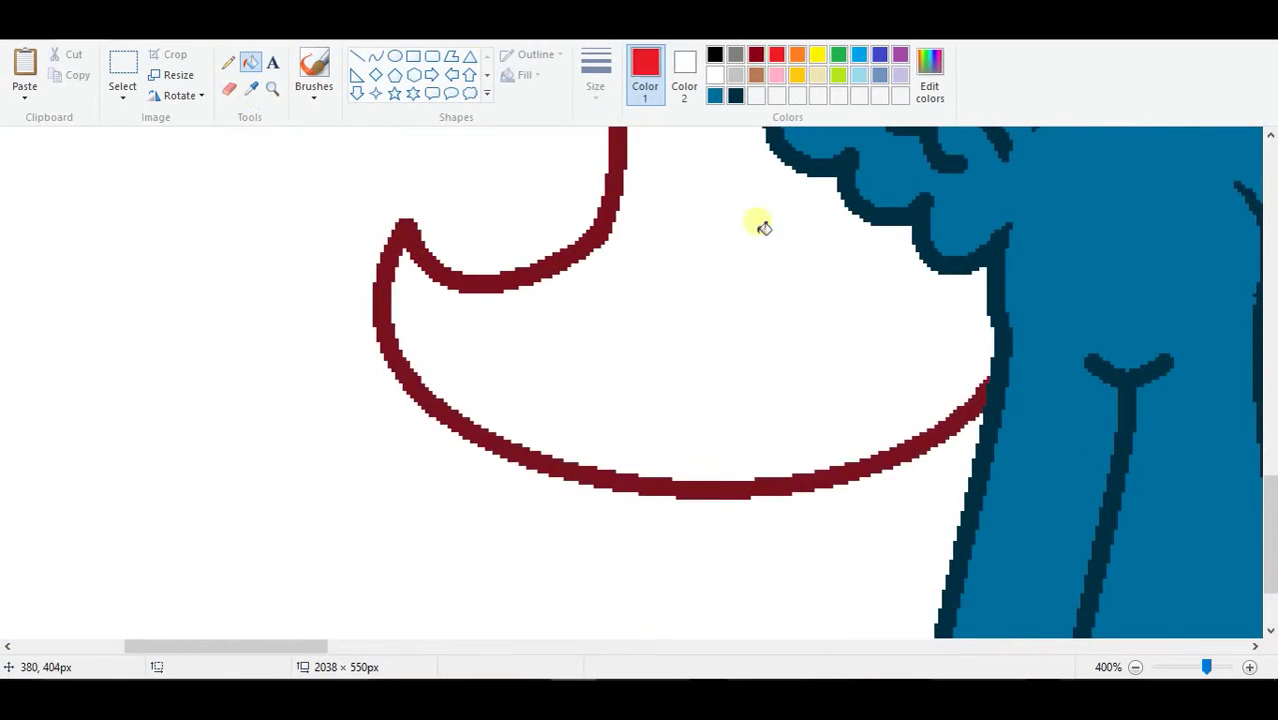
# Fill the front-facing pony's fringe and long mane with red.
pyautogui.click(776, 54)
pyautogui.click(927, 334)
pyautogui.click(272, 88)
pyautogui.rightClick(462, 366)
pyautogui.click(462, 366)
# Draw the dark red outline of a second hair lock behind the ear, curving over the cheek and the adjacent wing.
pyautogui.click(756, 54)
pyautogui.scroll(3, 678, 143)
pyautogui.click(375, 55)
pyautogui.moveTo(565, 287); pyautogui.dragTo(500, 388)
pyautogui.moveTo(551, 305); pyautogui.dragTo(483, 580)
pyautogui.moveTo(456, 420); pyautogui.dragTo(445, 480)
pyautogui.moveTo(558, 243)
pyautogui.mouseDown()
pyautogui.moveTo(591, 522)
pyautogui.moveTo(600, 400)
pyautogui.mouseUp()
pyautogui.moveTo(605, 390)
pyautogui.mouseDown()
pyautogui.moveTo(630, 357)
pyautogui.moveTo(550, 578)
pyautogui.mouseUp()
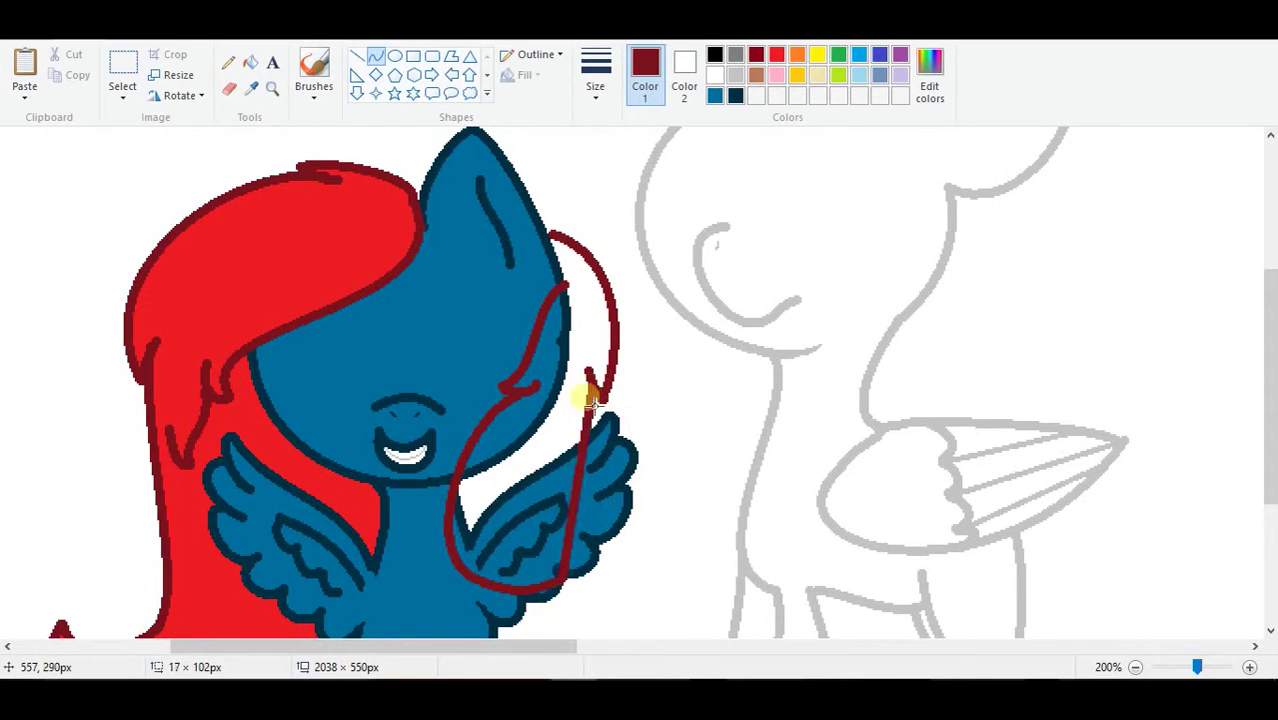
pyautogui.moveTo(571, 428); pyautogui.dragTo(520, 440)
# Fill the second hair lock with red, covering the body and wing lines inside it.
pyautogui.click(776, 54)
pyautogui.click(250, 62)
pyautogui.click(497, 517)
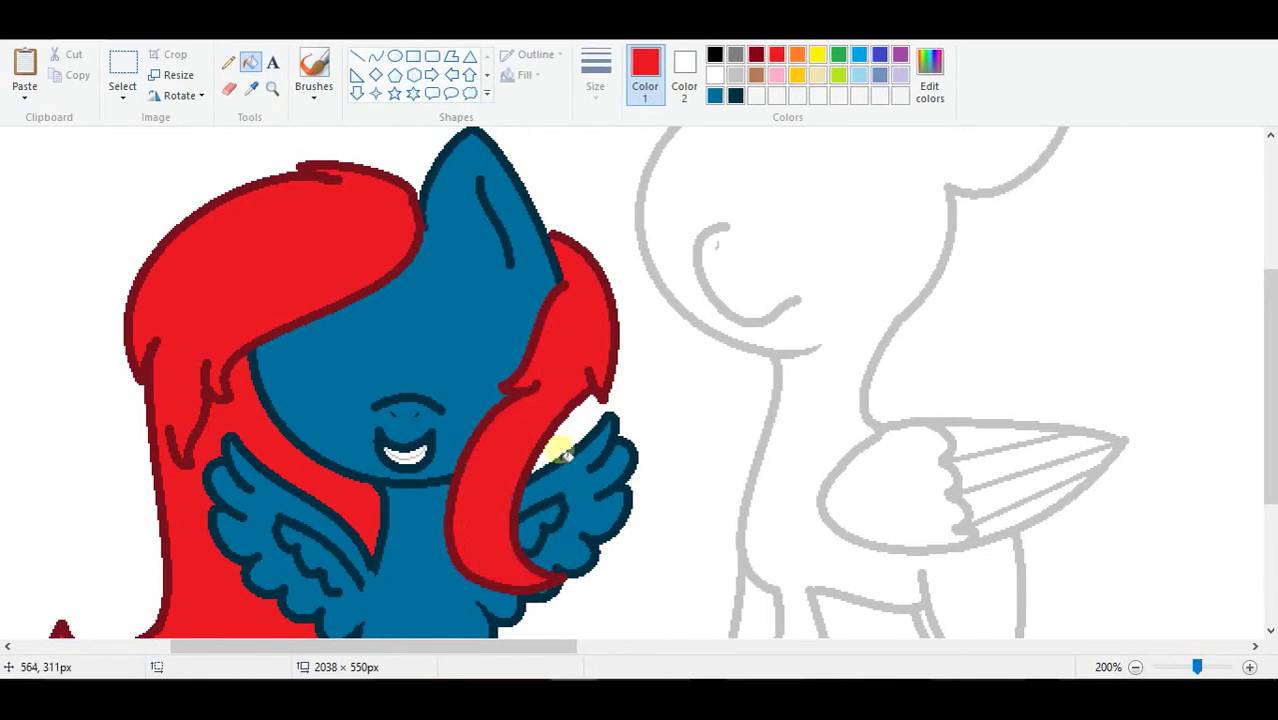
pyautogui.click(505, 500)
pyautogui.click(272, 88)
pyautogui.scroll(5, 487, 333)
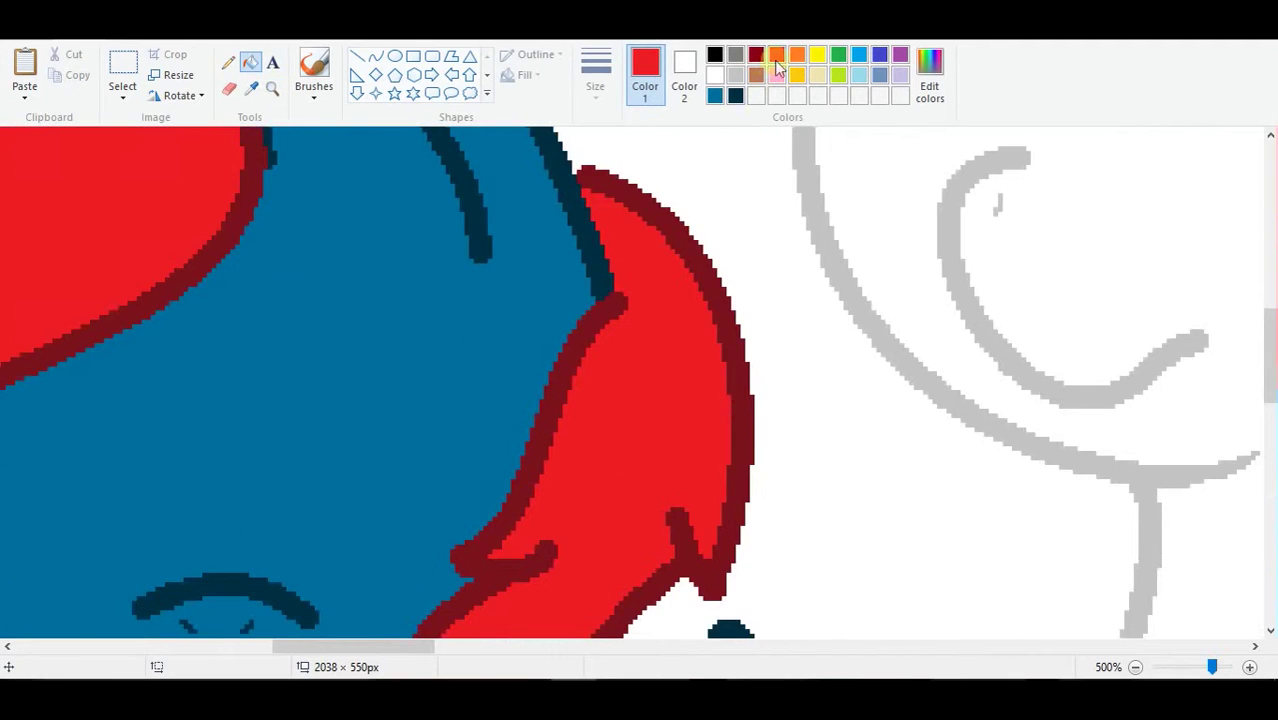
pyautogui.scroll(-3, 285, 251)
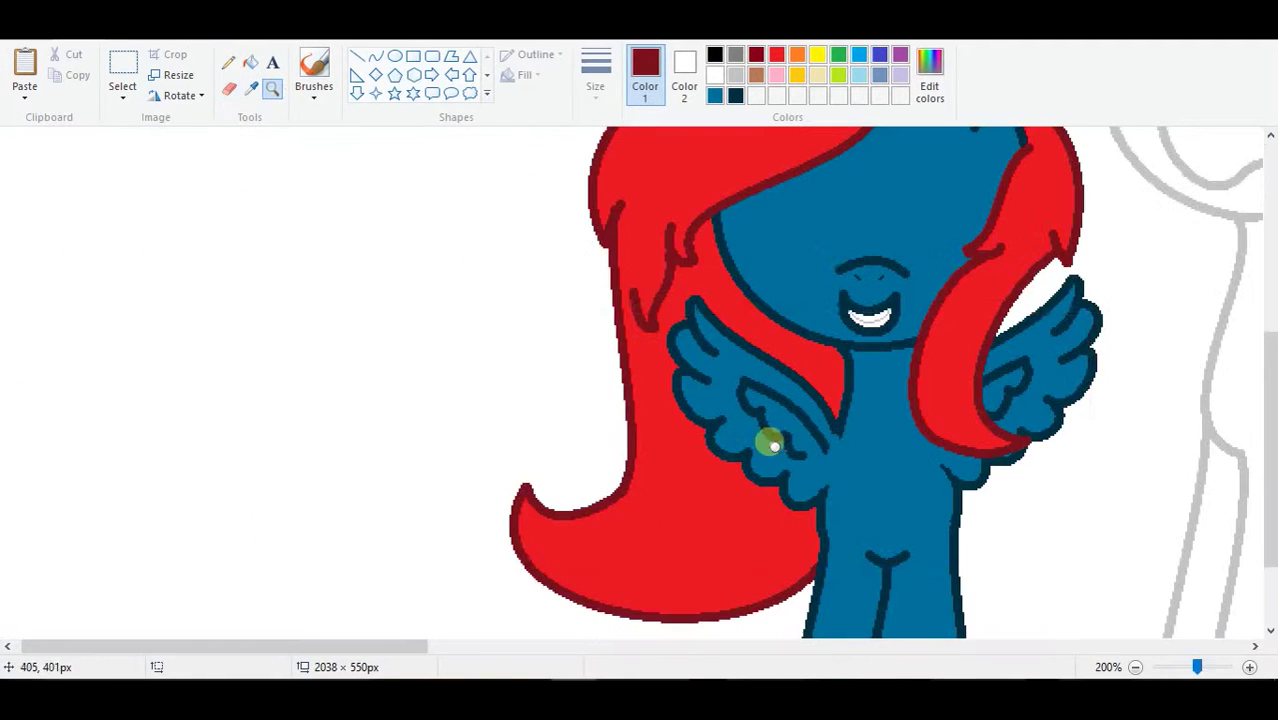
# Erase the long mane's curled end and fill the fringe and mane area with white.
pyautogui.click(229, 88)
pyautogui.scroll(-2, 498, 523)
pyautogui.click(250, 62)
pyautogui.rightClick(703, 371)
pyautogui.click(375, 56)
pyautogui.moveTo(631, 290)
pyautogui.mouseDown()
pyautogui.moveTo(542, 257)
pyautogui.moveTo(491, 365)
pyautogui.mouseUp()
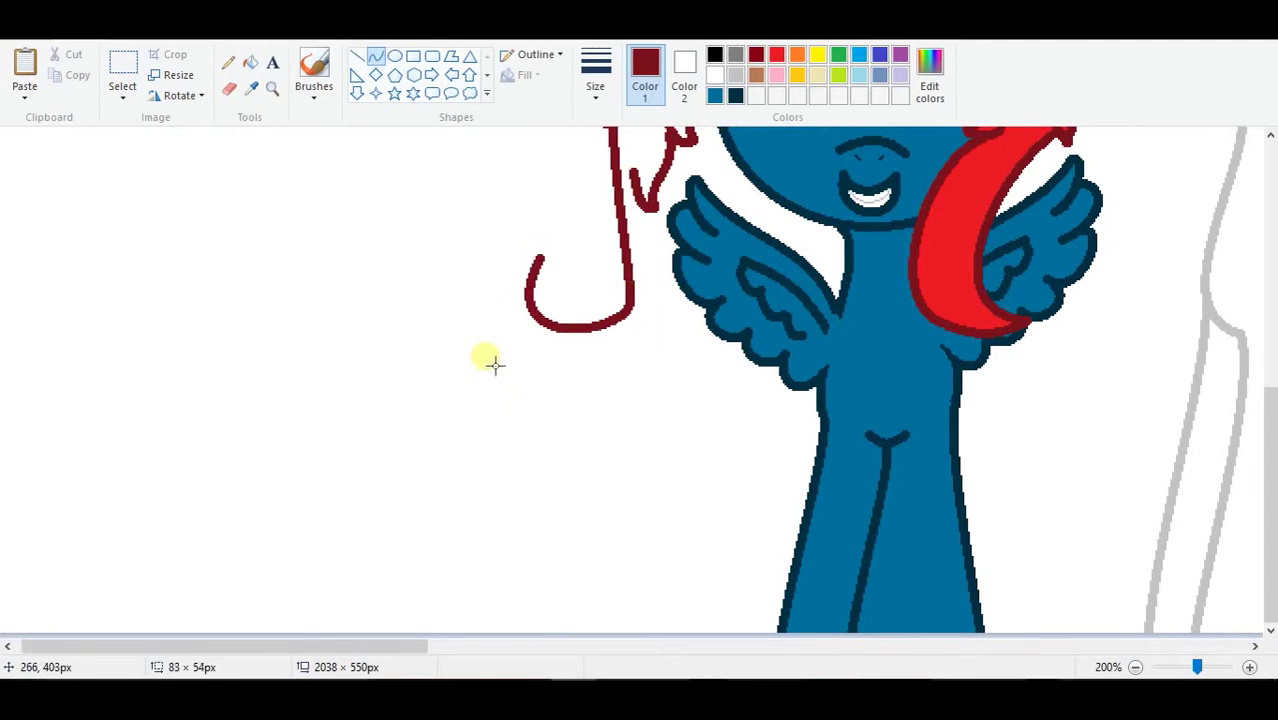
pyautogui.moveTo(540, 266); pyautogui.dragTo(471, 414)
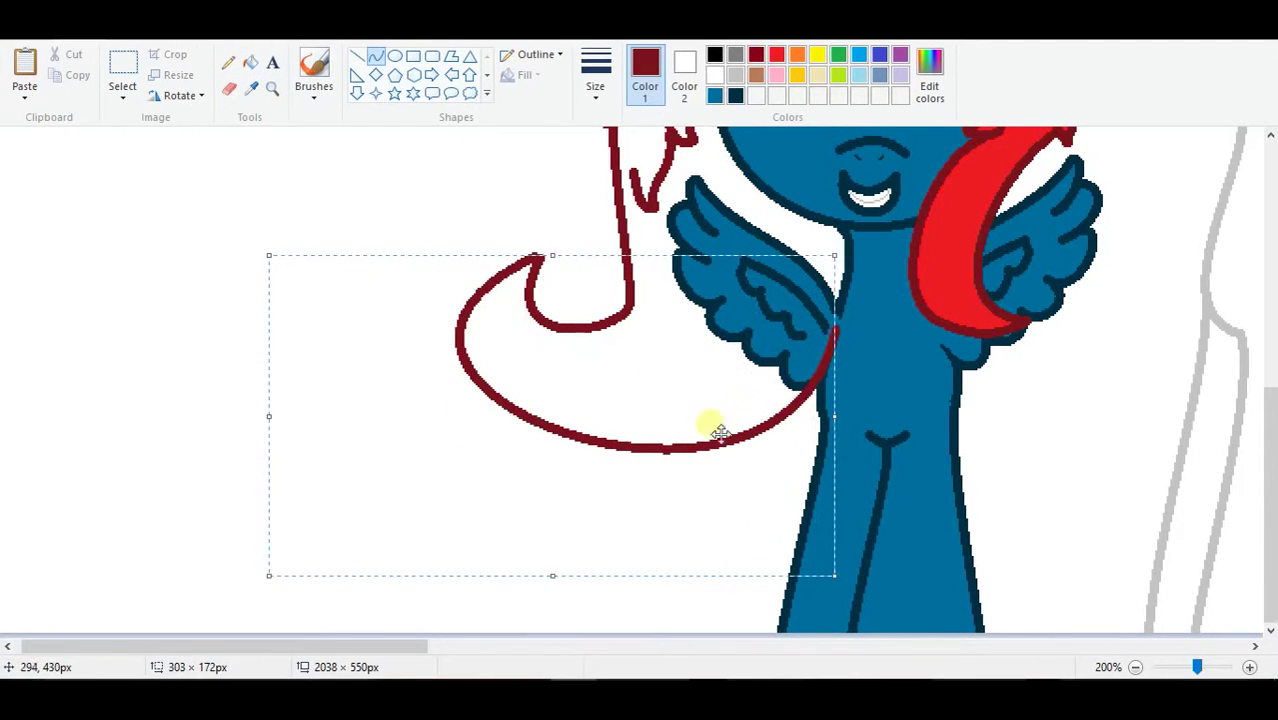
pyautogui.hotkey('ctrl', 'z')
# Redraw the long mane's curled end in dark red with a higher tip and refill the mane with red.
pyautogui.scroll(2, 608, 371)
pyautogui.moveTo(663, 527); pyautogui.dragTo(627, 432)
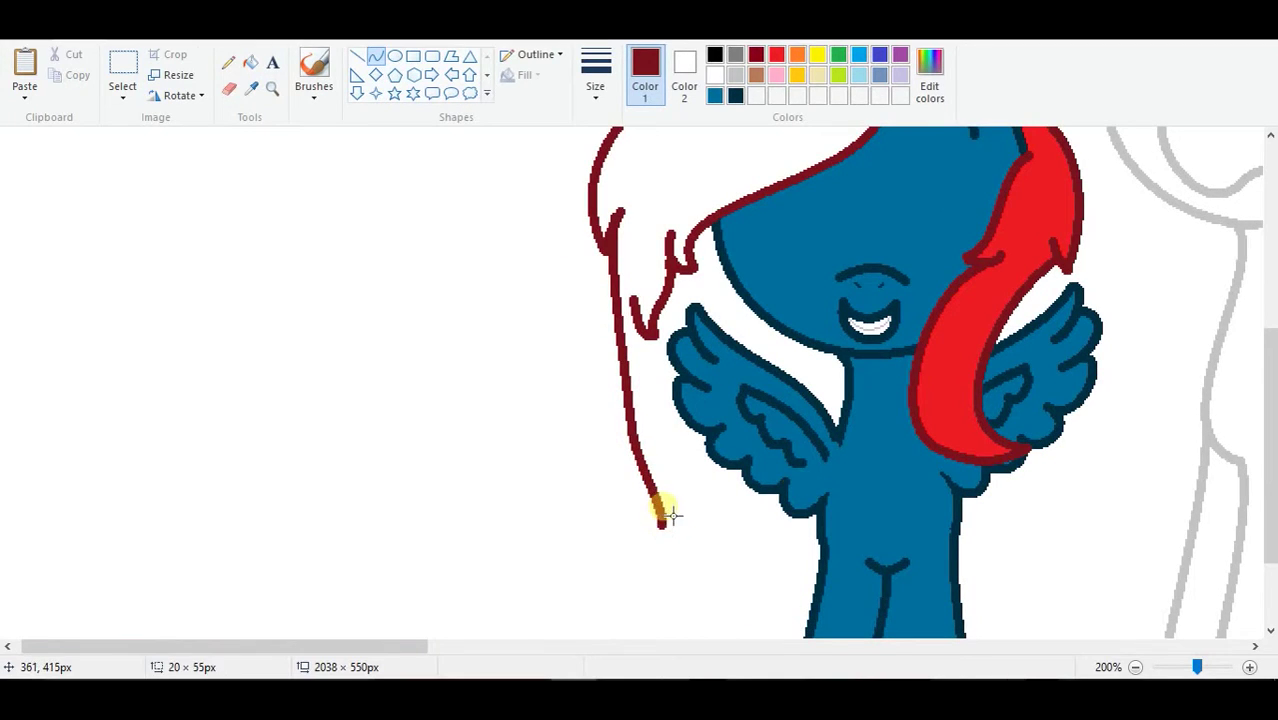
pyautogui.moveTo(528, 383); pyautogui.dragTo(699, 471)
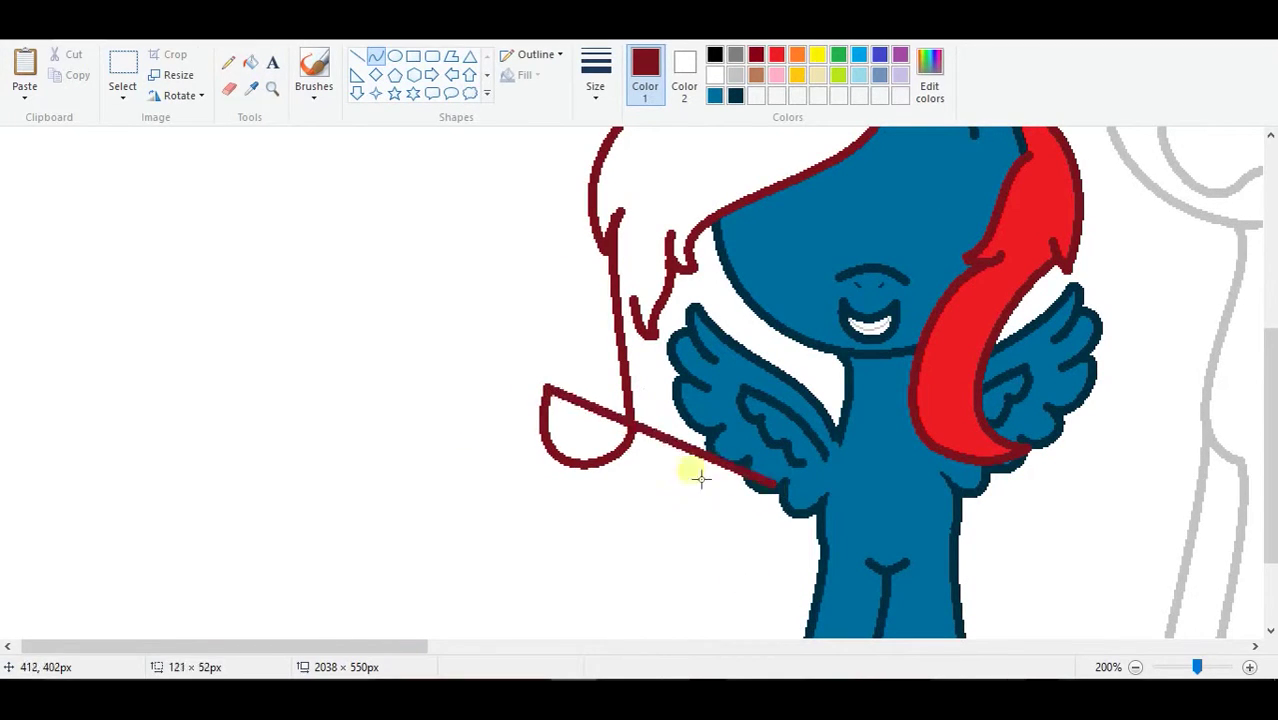
pyautogui.hotkey('ctrl', 'z')
pyautogui.click(250, 62)
pyautogui.click(543, 388)
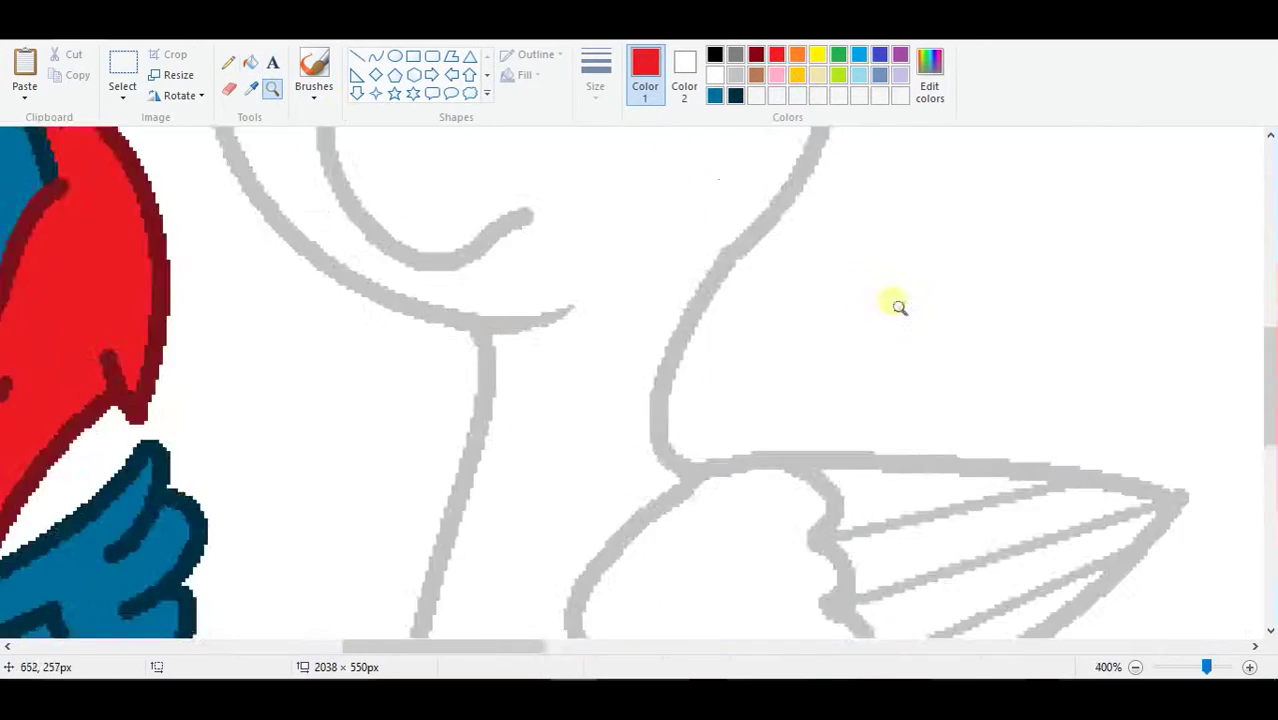
# Draw a dark red fringe curve across the side-facing pony's forehead with the Curve tool.
pyautogui.moveTo(527, 640); pyautogui.dragTo(455, 640)
pyautogui.click(375, 57)
pyautogui.click(756, 54)
pyautogui.moveTo(549, 273)
pyautogui.mouseDown()
pyautogui.moveTo(311, 381)
pyautogui.moveTo(553, 396)
pyautogui.mouseUp()
pyautogui.click(272, 88)
pyautogui.rightClick(337, 163)
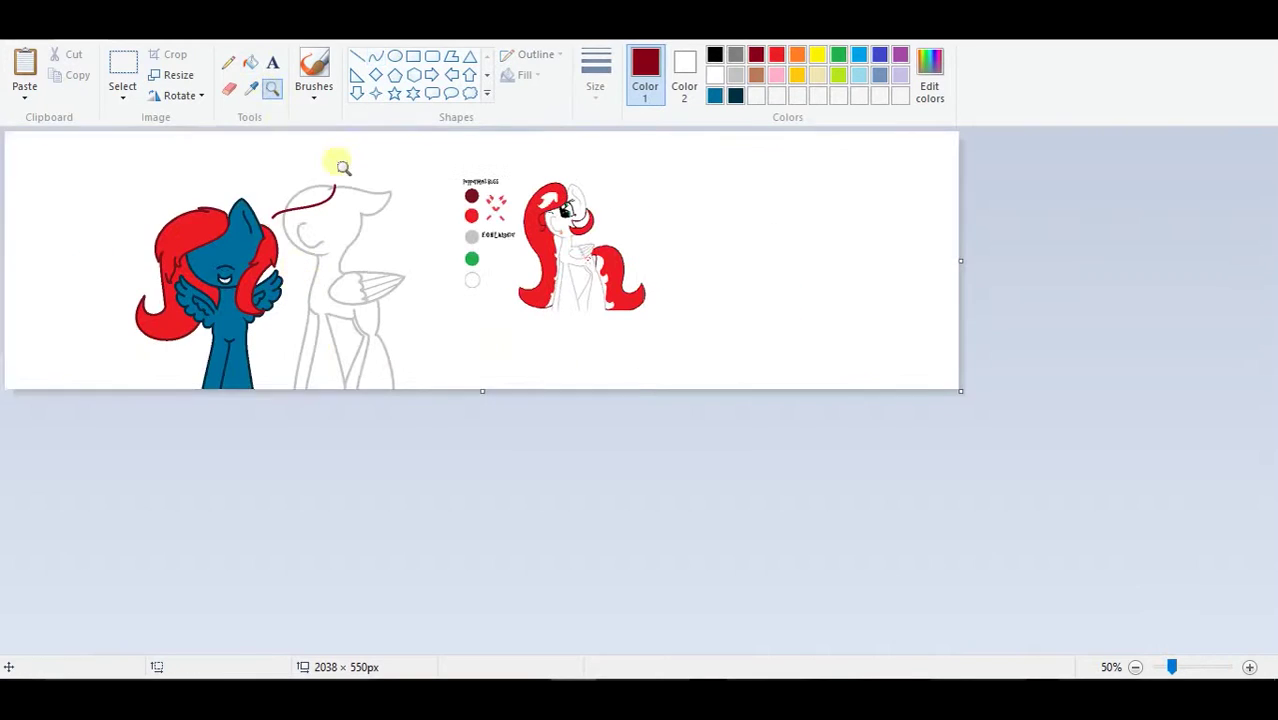
# Move the front-facing pony farther from the side-facing pony using a free-form selection.
pyautogui.click(122, 97)
pyautogui.click(60, 155)
pyautogui.moveTo(253, 186)
pyautogui.mouseDown()
pyautogui.moveTo(302, 276)
pyautogui.moveTo(292, 230)
pyautogui.moveTo(302, 286)
pyautogui.moveTo(90, 291)
pyautogui.moveTo(251, 186)
pyautogui.mouseUp()
pyautogui.moveTo(244, 335); pyautogui.dragTo(150, 330)
pyautogui.click(336, 328)
pyautogui.rightClick(270, 88)
# Complete the side-facing pony's fringe outline in dark red, arching from the top of the head to a curled tip.
pyautogui.click(375, 55)
pyautogui.scroll(2, 511, 175)
pyautogui.moveTo(737, 196); pyautogui.dragTo(414, 360)
pyautogui.moveTo(700, 250)
pyautogui.mouseDown()
pyautogui.moveTo(742, 305)
pyautogui.moveTo(658, 400)
pyautogui.mouseUp()
pyautogui.moveTo(414, 360)
pyautogui.mouseDown()
pyautogui.moveTo(471, 392)
pyautogui.moveTo(473, 348)
pyautogui.moveTo(371, 294)
pyautogui.moveTo(739, 203)
pyautogui.moveTo(300, 308)
pyautogui.mouseUp()
pyautogui.click(498, 352)
pyautogui.moveTo(645, 65); pyautogui.dragTo(722, 82)
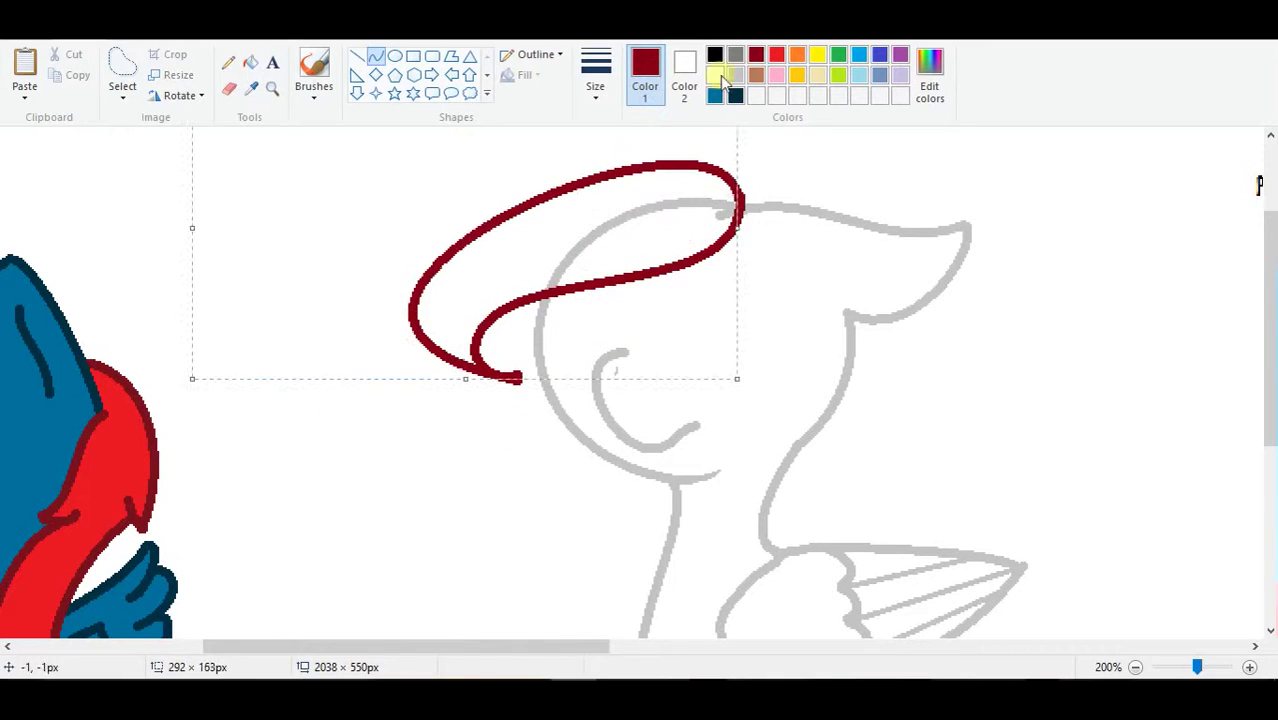
pyautogui.hotkey('ctrl', 'z')
pyautogui.moveTo(740, 197); pyautogui.dragTo(443, 460)
pyautogui.moveTo(358, 535); pyautogui.dragTo(520, 70)
pyautogui.click(790, 258)
# Draw dark red curves for the rounded hair tuft over the side-facing pony's ear, with a notch at its back edge.
pyautogui.scroll(3, 798, 258)
pyautogui.moveTo(736, 348)
pyautogui.mouseDown()
pyautogui.moveTo(856, 205)
pyautogui.moveTo(964, 234)
pyautogui.moveTo(980, 318)
pyautogui.mouseUp()
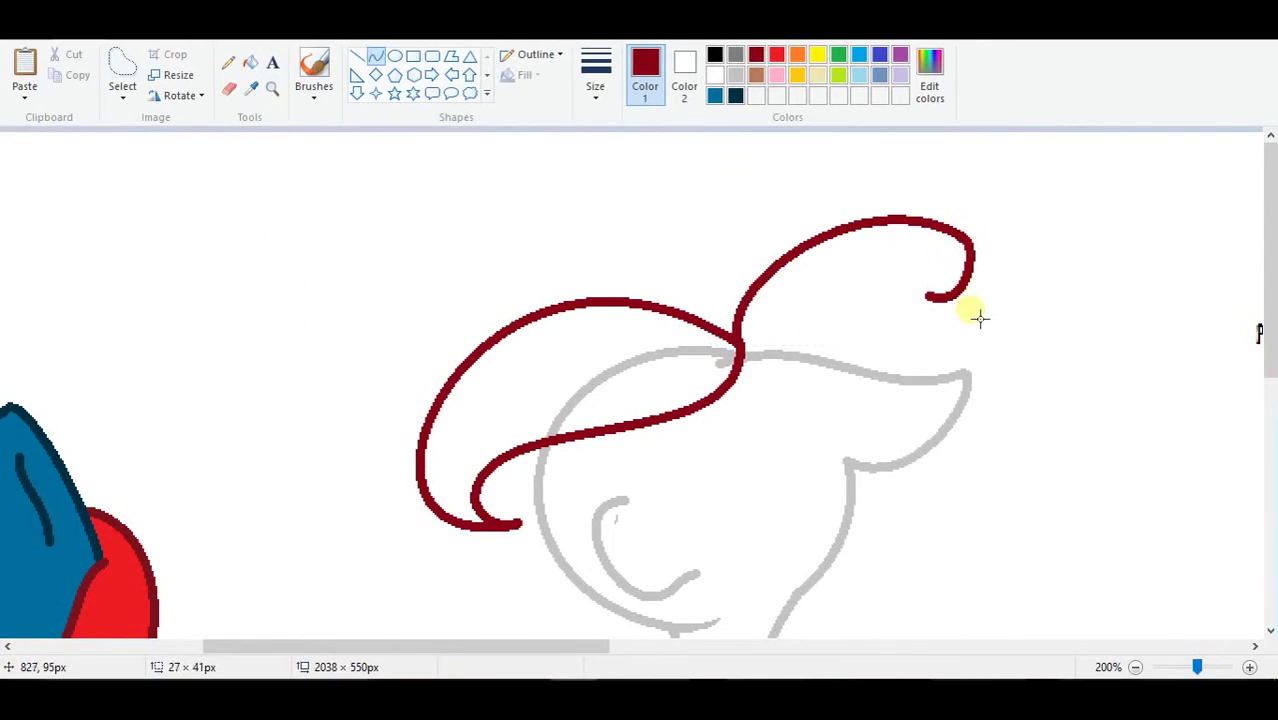
pyautogui.moveTo(893, 395); pyautogui.dragTo(876, 410)
pyautogui.moveTo(905, 430); pyautogui.dragTo(958, 502)
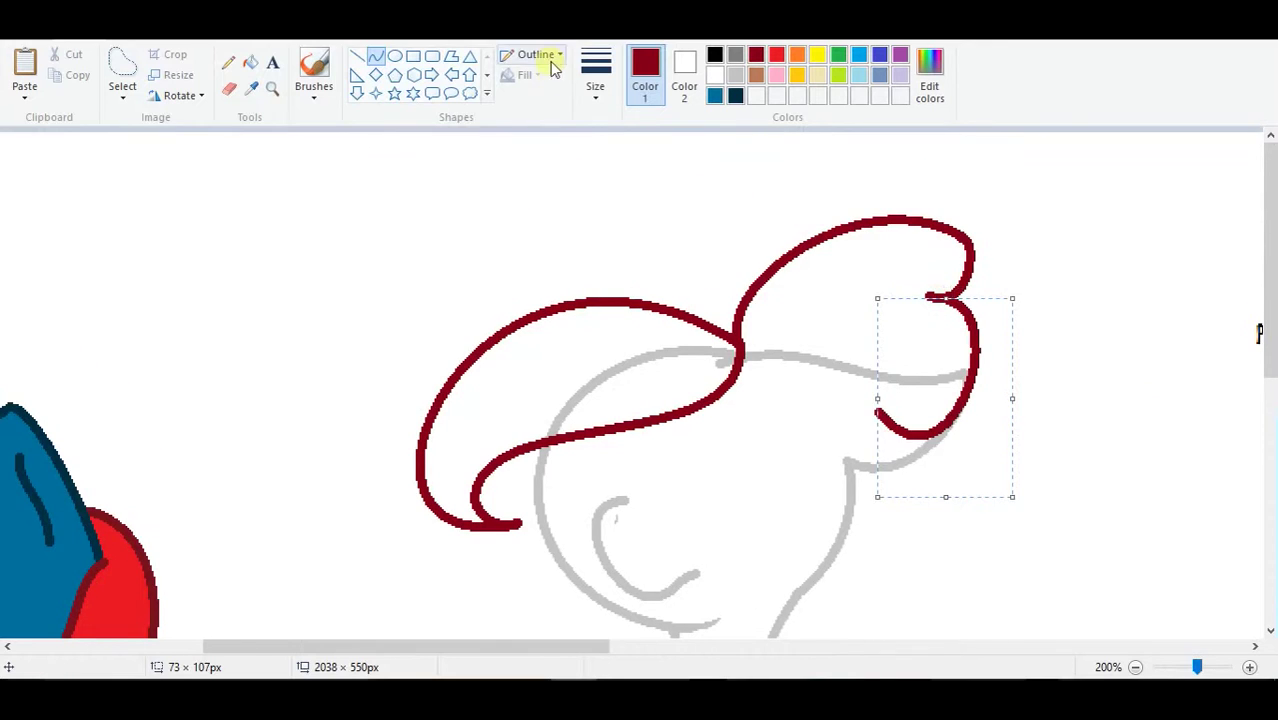
# Restore the side-facing pony's ear outline in grey and clear the hair curve's overlap inside the ear.
pyautogui.click(272, 88)
pyautogui.click(964, 323)
pyautogui.click(365, 223)
pyautogui.click(250, 62)
pyautogui.click(398, 487)
pyautogui.rightClick(441, 425)
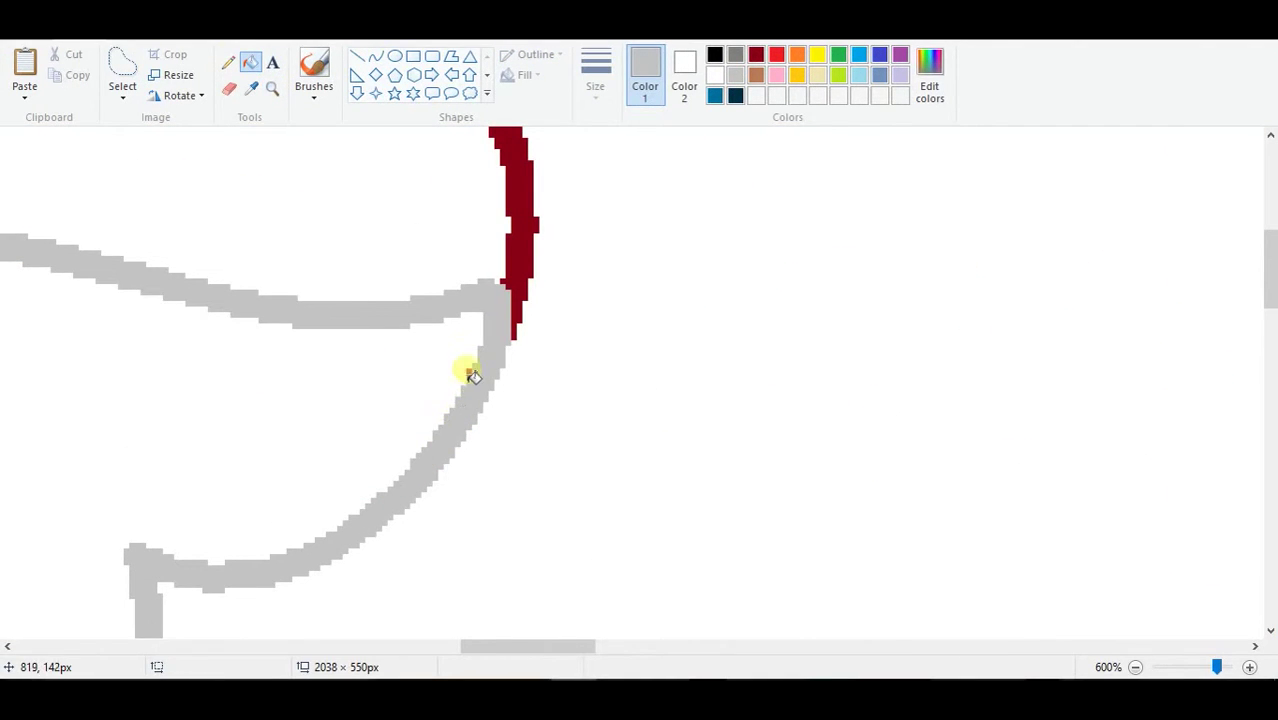
# Recolour the side-facing pony's hair outline with the reference palette's dark red.
pyautogui.click(272, 88)
pyautogui.rightClick(357, 211)
pyautogui.click(600, 300)
pyautogui.scroll(-3, 642, 379)
pyautogui.click(961, 422)
pyautogui.click(756, 54)
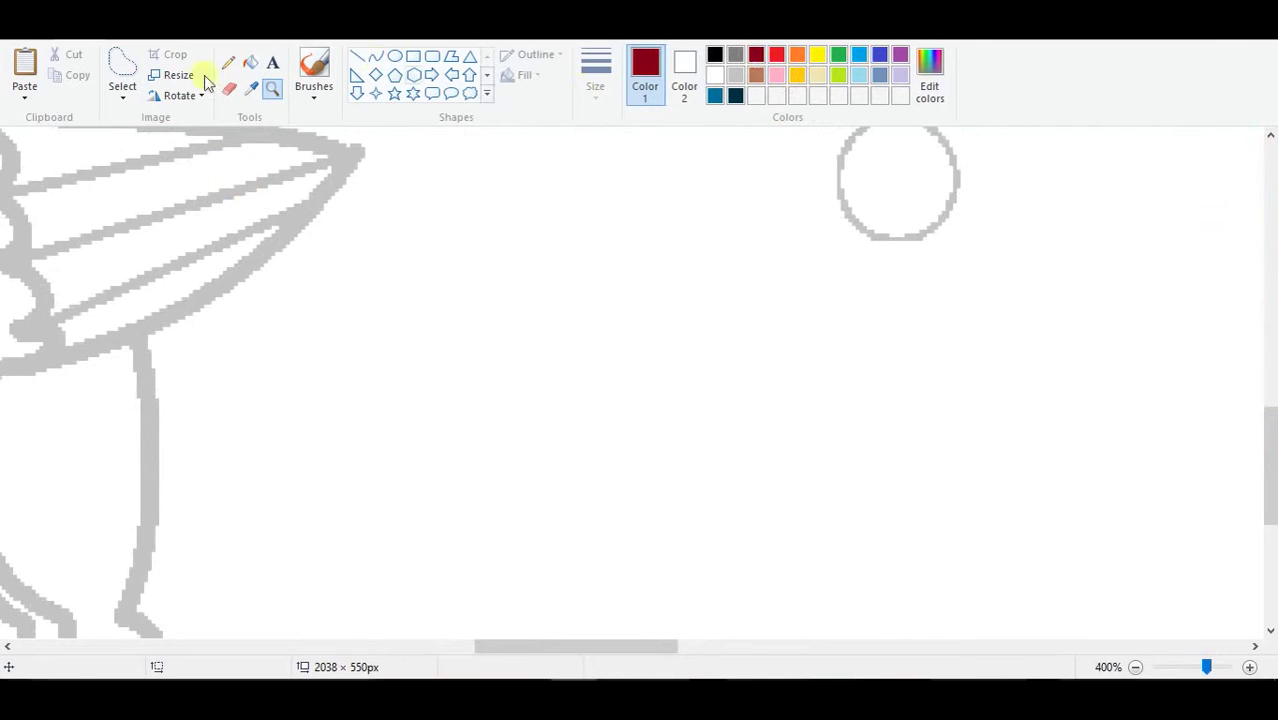
pyautogui.click(250, 62)
pyautogui.scroll(3, 250, 260)
pyautogui.rightClick(862, 396)
pyautogui.scroll(-5, 260, 210)
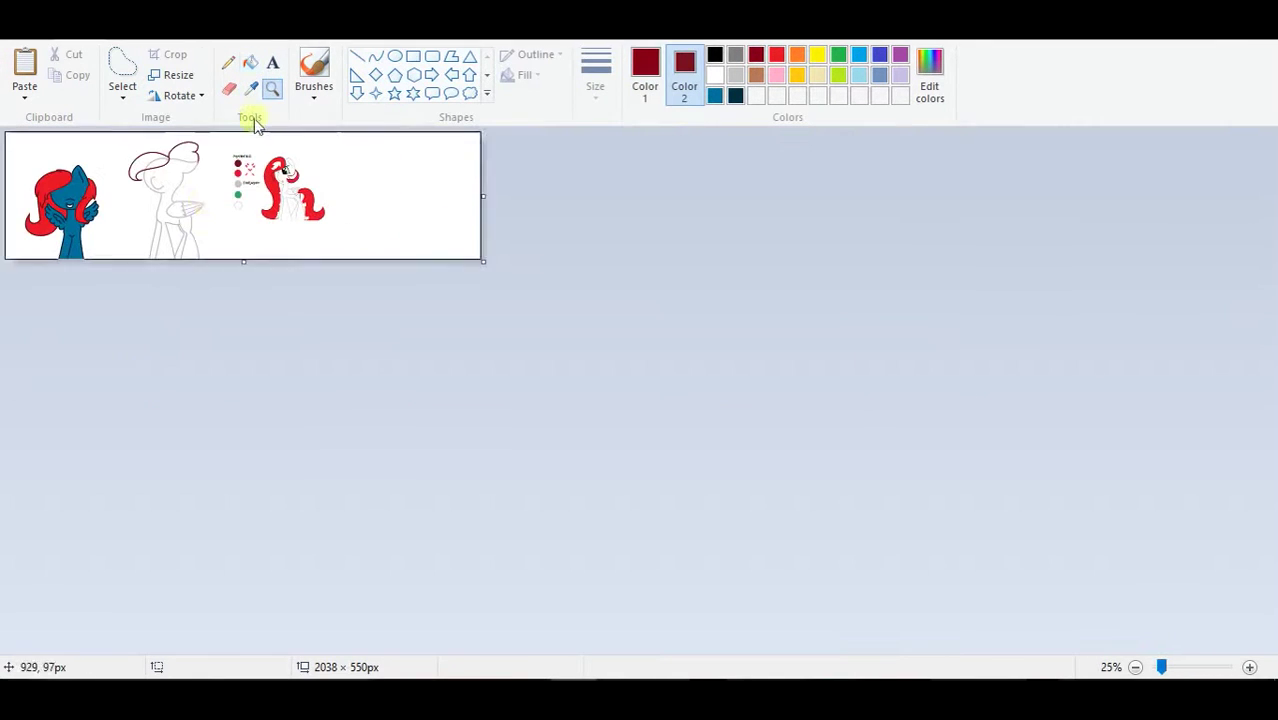
# Draw the side-facing pony's tail outline in dark red curves around the tip of the folded wing.
pyautogui.click(228, 88)
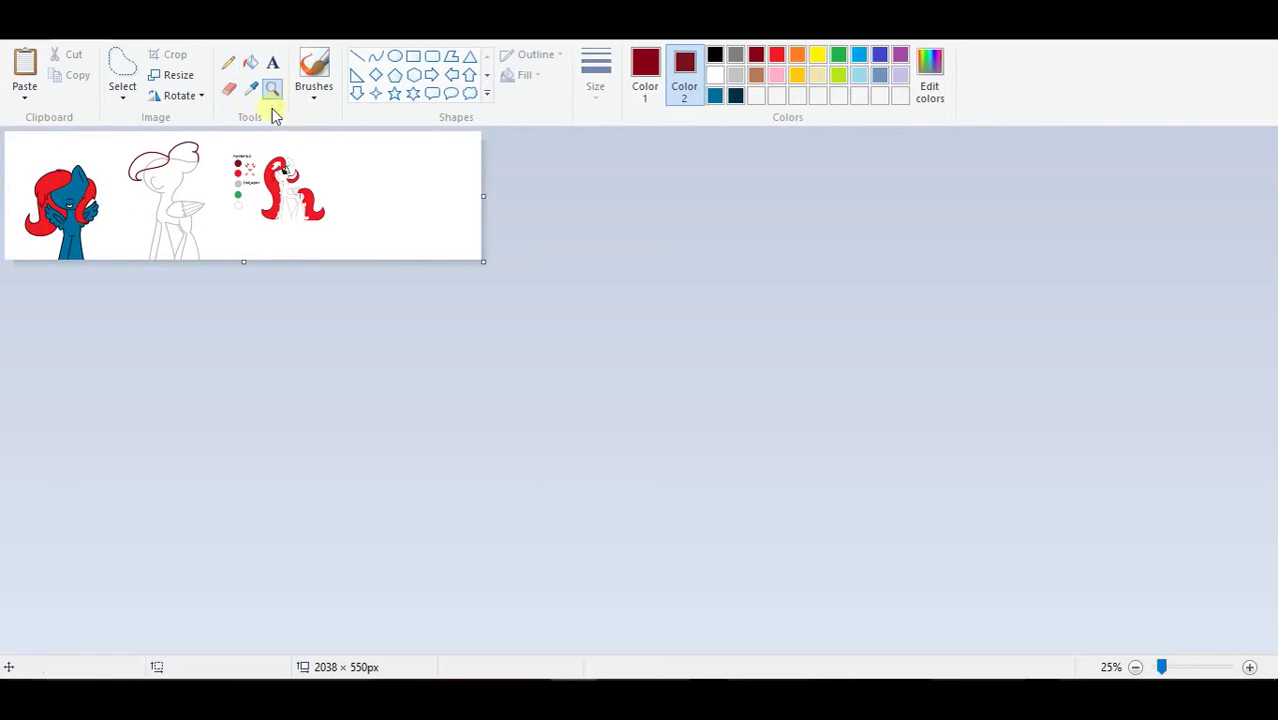
pyautogui.click(190, 200)
pyautogui.click(579, 499)
pyautogui.click(228, 88)
pyautogui.scroll(-3, 350, 205)
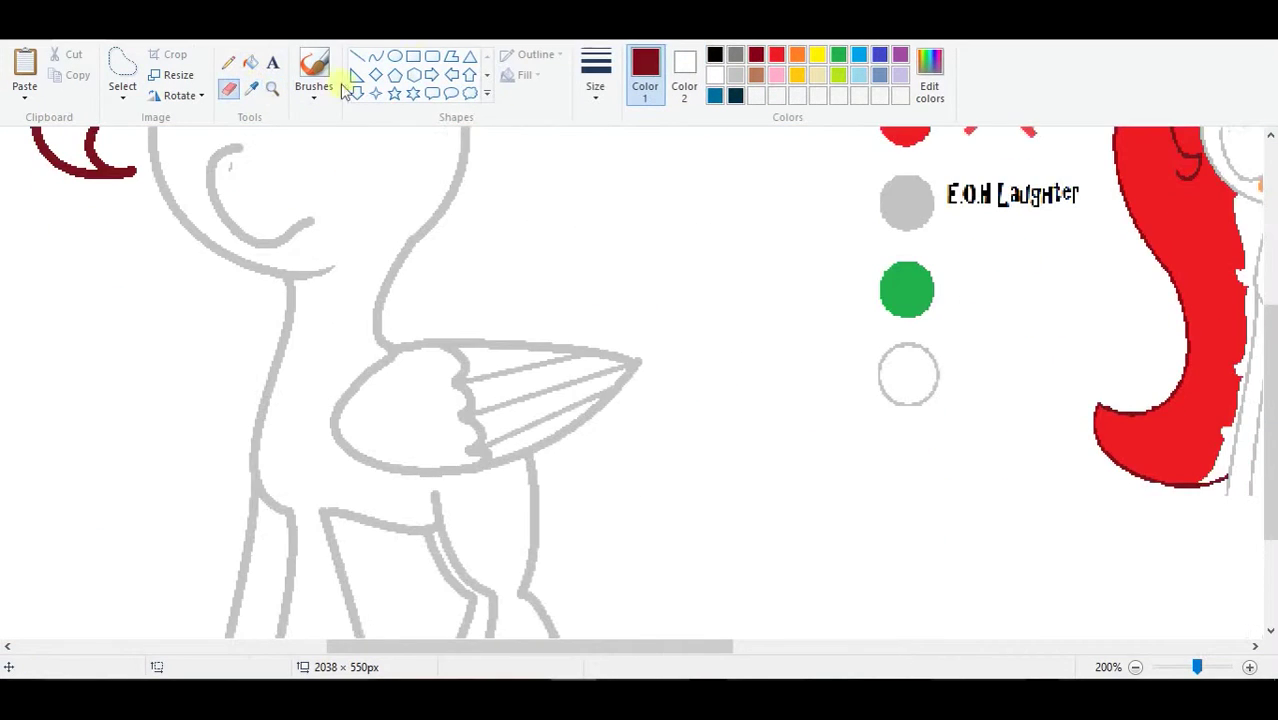
pyautogui.moveTo(393, 350)
pyautogui.mouseDown()
pyautogui.moveTo(530, 466)
pyautogui.moveTo(537, 393)
pyautogui.moveTo(613, 400)
pyautogui.moveTo(599, 357)
pyautogui.moveTo(616, 480)
pyautogui.moveTo(550, 428)
pyautogui.moveTo(559, 462)
pyautogui.moveTo(838, 305)
pyautogui.mouseUp()
pyautogui.hotkey('ctrl', 'z')
pyautogui.scroll(-3, 550, 428)
pyautogui.scroll(5, 422, 188)
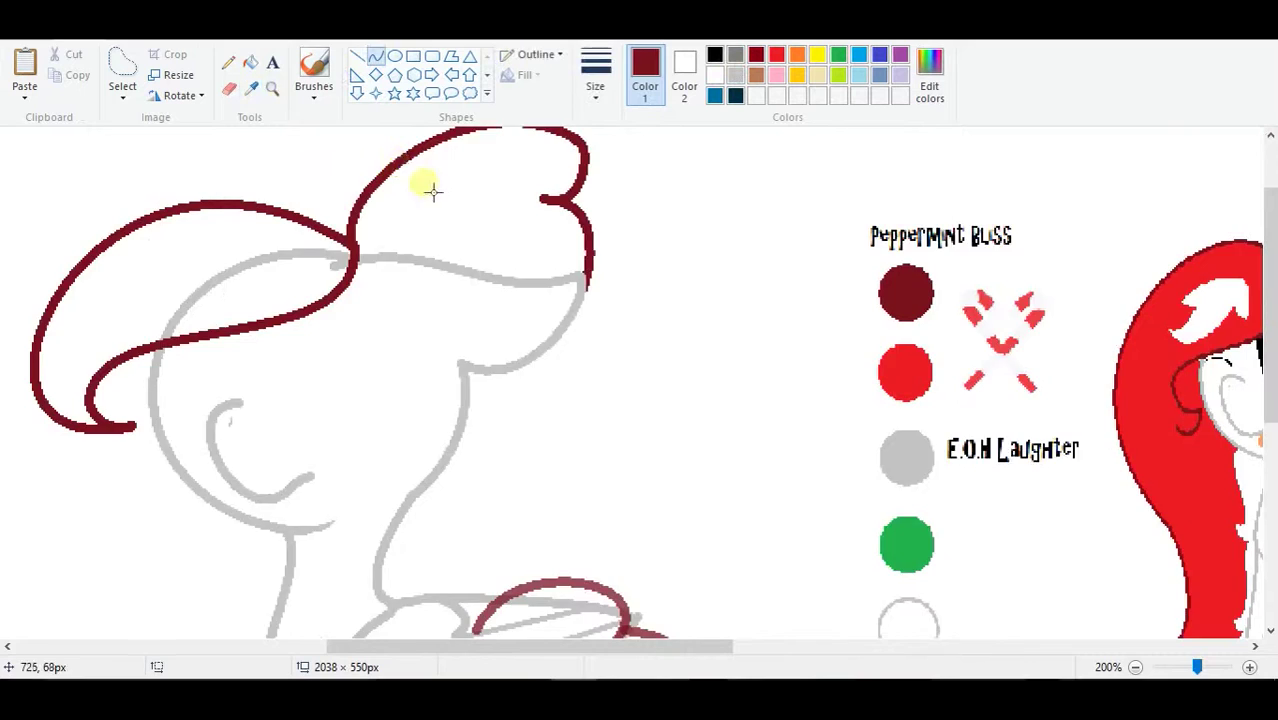
# Clear the tail curve's overlap inside the side-facing pony's wing and restore the wing lines in grey.
pyautogui.scroll(-5, 640, 380)
pyautogui.click(690, 272)
pyautogui.click(715, 318)
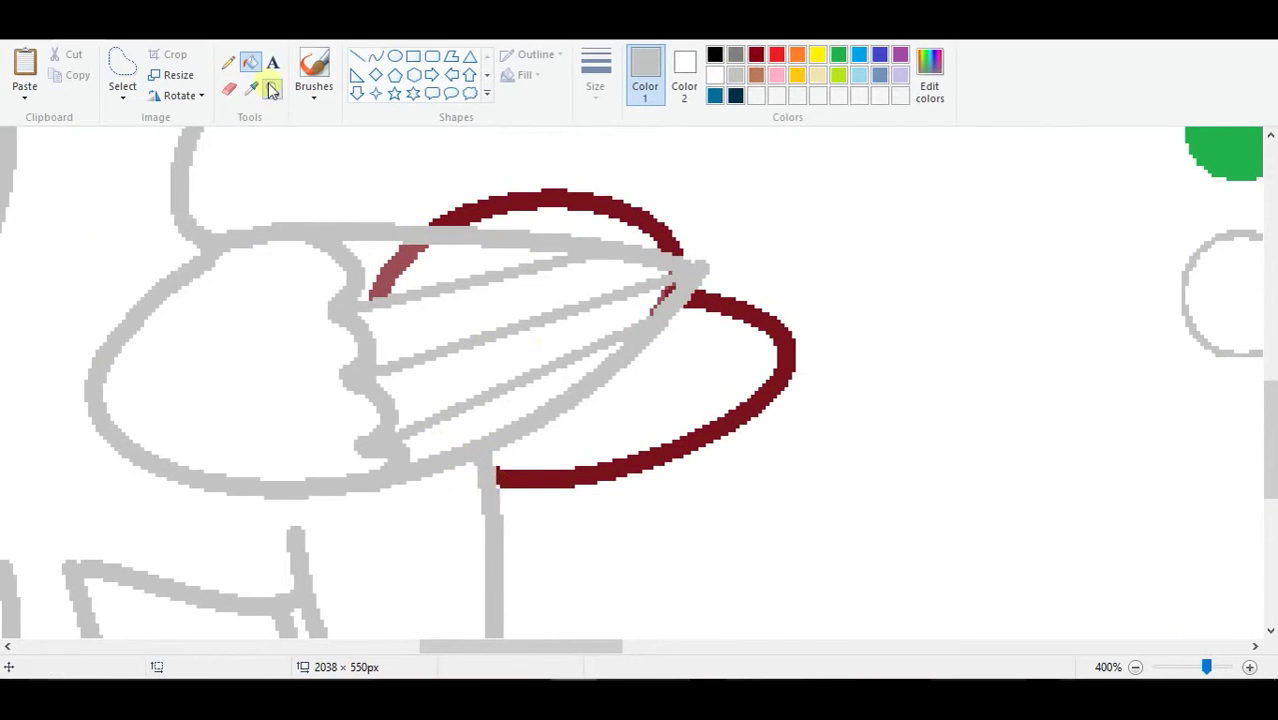
pyautogui.scroll(1, 398, 280)
pyautogui.click(228, 62)
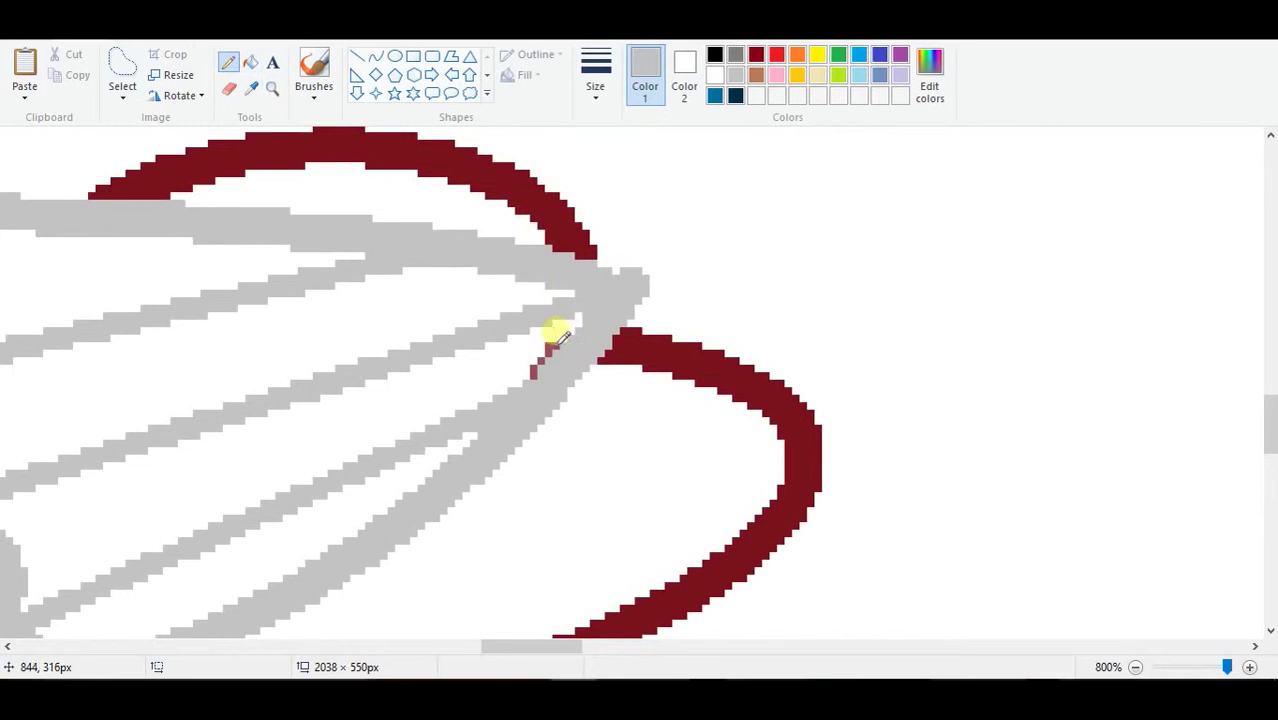
pyautogui.click(250, 62)
pyautogui.scroll(-5, 308, 417)
pyautogui.scroll(2, 471, 266)
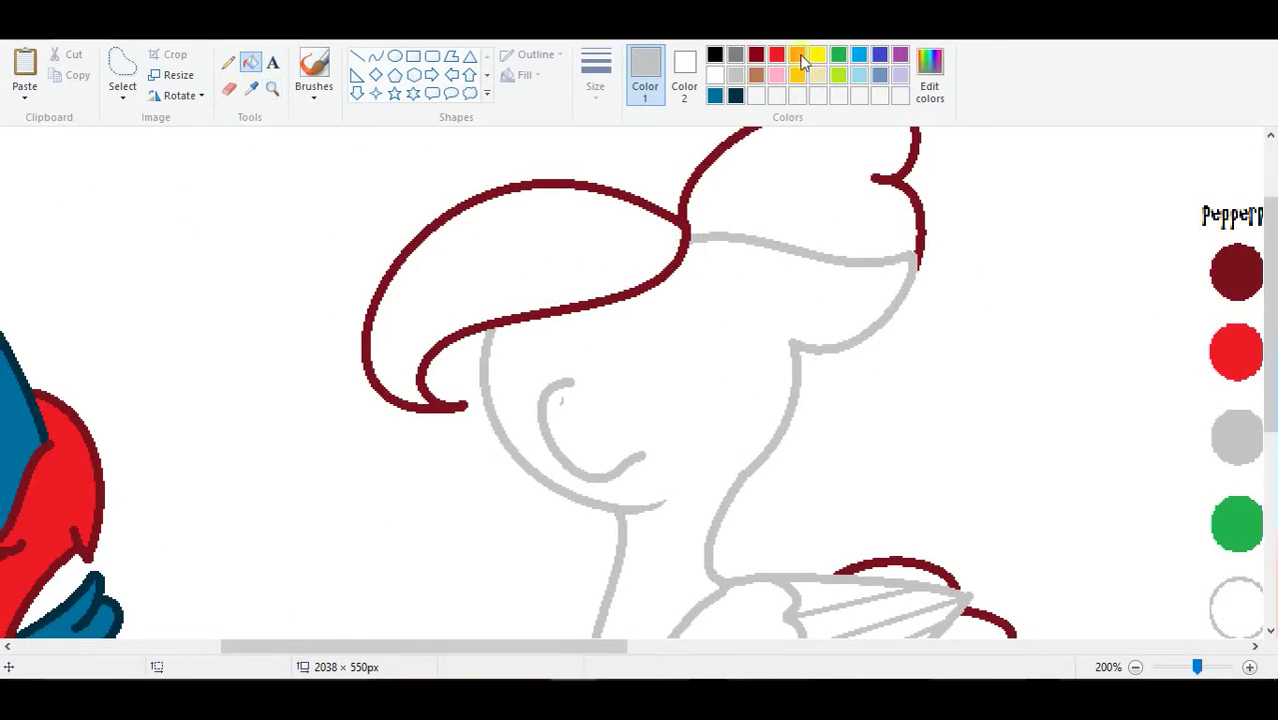
# Fill the side-facing pony's fringe and the hair tuft over its ear with red.
pyautogui.click(776, 54)
pyautogui.scroll(-2, 907, 330)
pyautogui.click(920, 395)
pyautogui.scroll(5, 742, 599)
# Outline a jagged streak along the side-facing pony's fringe with the white pencil and fill it with white.
pyautogui.click(714, 75)
pyautogui.scroll(1, 371, 417)
pyautogui.click(228, 62)
pyautogui.moveTo(987, 268); pyautogui.dragTo(717, 258)
pyautogui.hotkey('ctrl', 'z')
pyautogui.moveTo(984, 268)
pyautogui.mouseDown()
pyautogui.moveTo(722, 271)
pyautogui.moveTo(455, 442)
pyautogui.mouseUp()
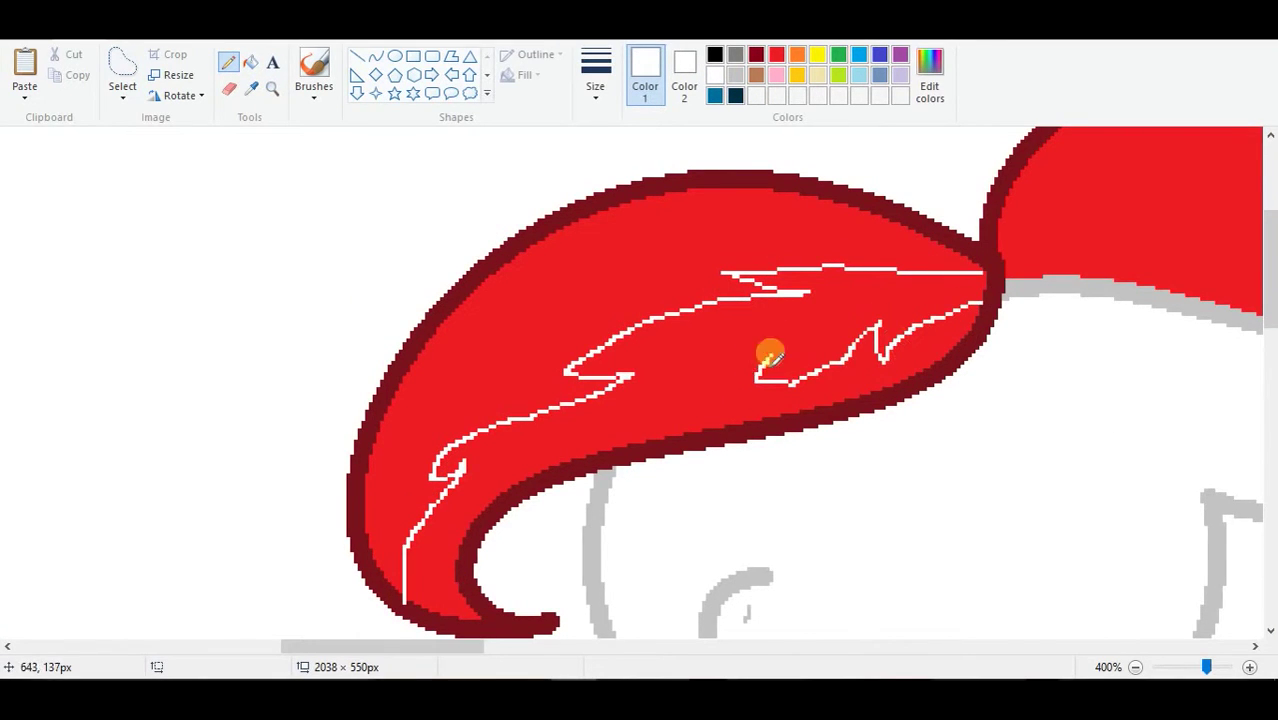
pyautogui.click(250, 62)
pyautogui.click(612, 388)
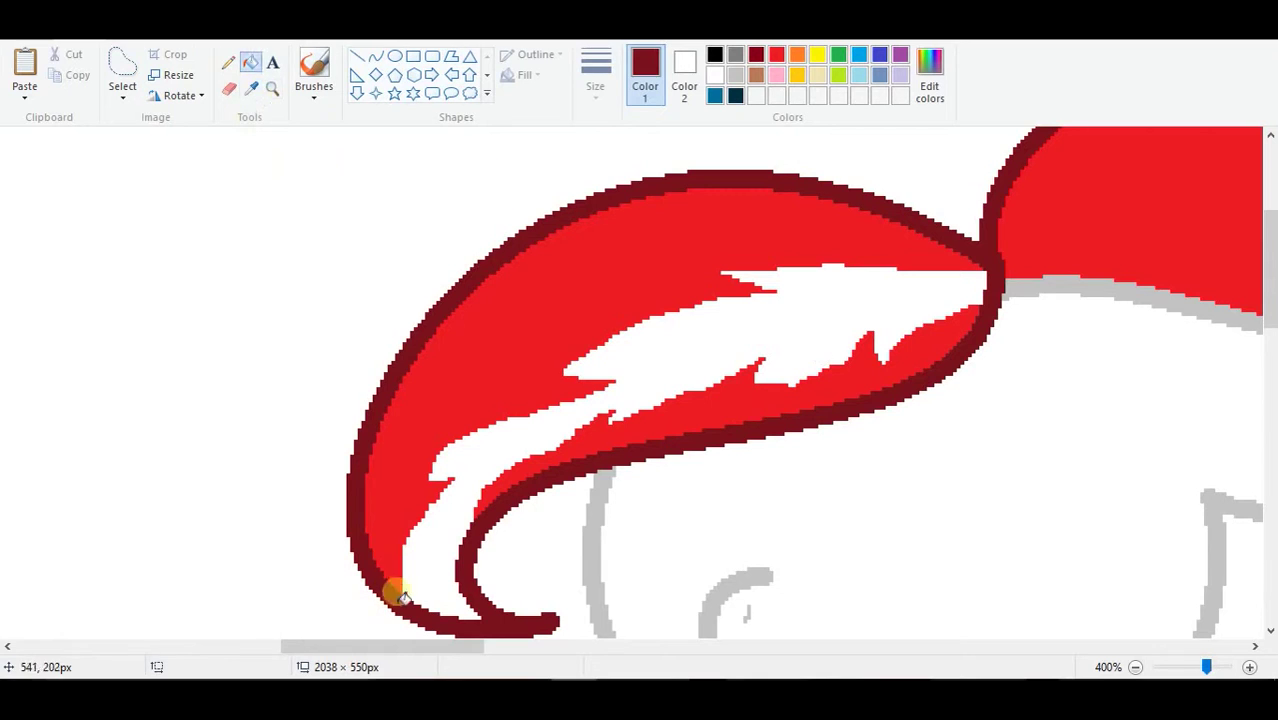
# Draw four thin dark red strand lines fanning from the fringe's base across the hair tuft over the ear.
pyautogui.click(563, 645)
pyautogui.moveTo(633, 645); pyautogui.dragTo(533, 645)
pyautogui.click(375, 57)
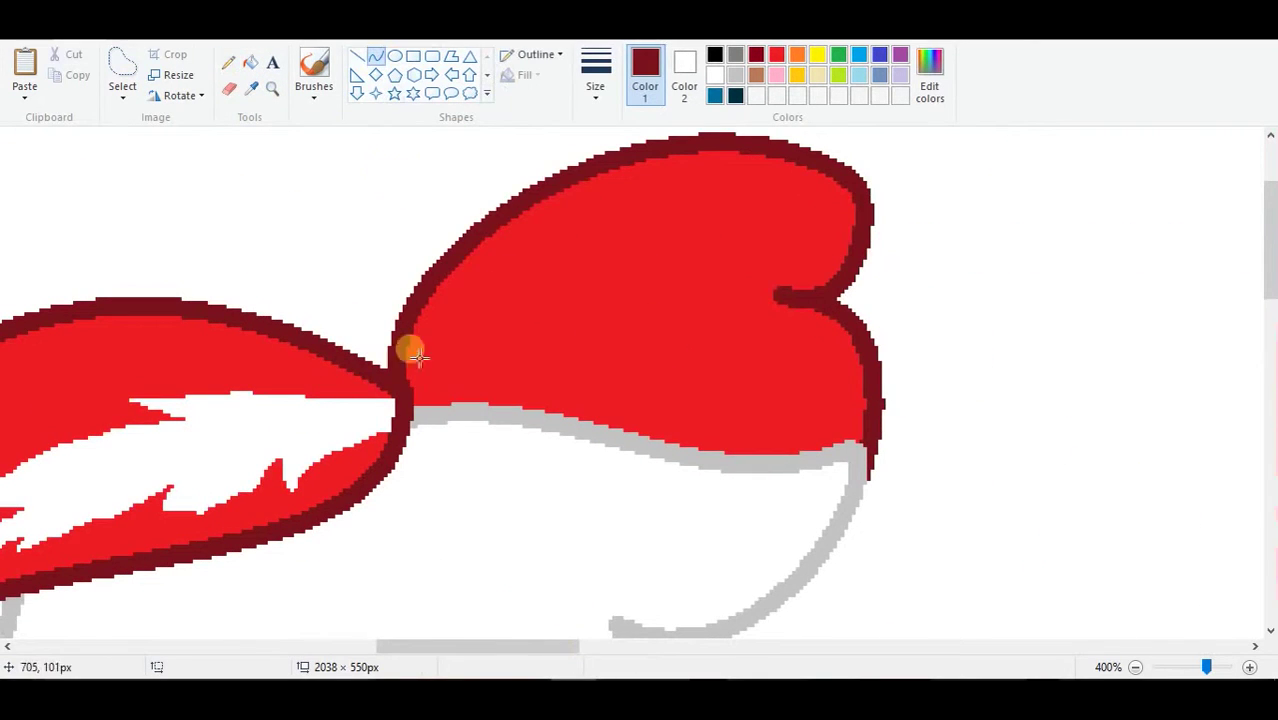
pyautogui.moveTo(408, 385); pyautogui.dragTo(838, 292)
pyautogui.click(533, 54)
pyautogui.click(556, 143)
pyautogui.moveTo(410, 350); pyautogui.dragTo(849, 198)
pyautogui.moveTo(700, 152); pyautogui.dragTo(413, 342)
pyautogui.moveTo(412, 388); pyautogui.dragTo(864, 370)
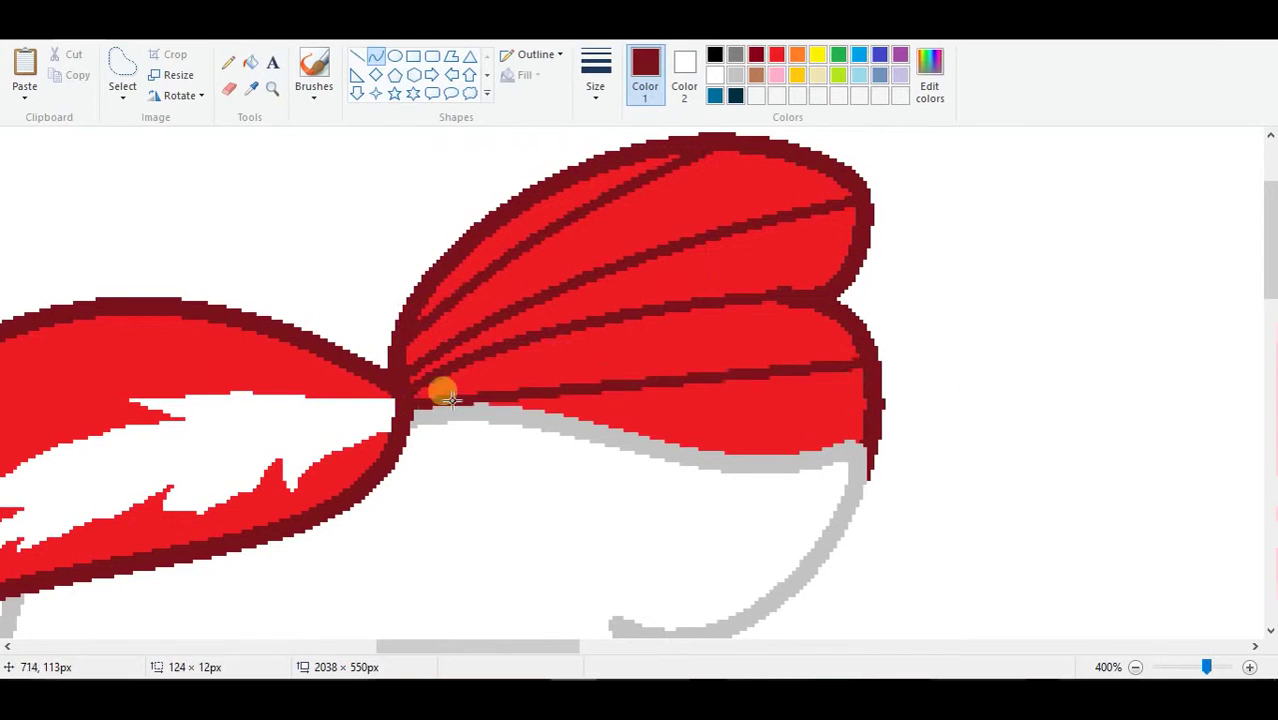
# Redraw the tuft's lowest strand as a curve and add another strand dipping below the ear's upper edge in translucent dark red.
pyautogui.moveTo(415, 410); pyautogui.dragTo(864, 440)
pyautogui.click(625, 505)
pyautogui.moveTo(412, 425); pyautogui.dragTo(856, 333)
pyautogui.click(556, 63)
pyautogui.click(556, 209)
pyautogui.moveTo(527, 478); pyautogui.dragTo(532, 468)
# Make the new strands solid dark red and clean up their overlap on the ear with white and grey fills.
pyautogui.click(250, 64)
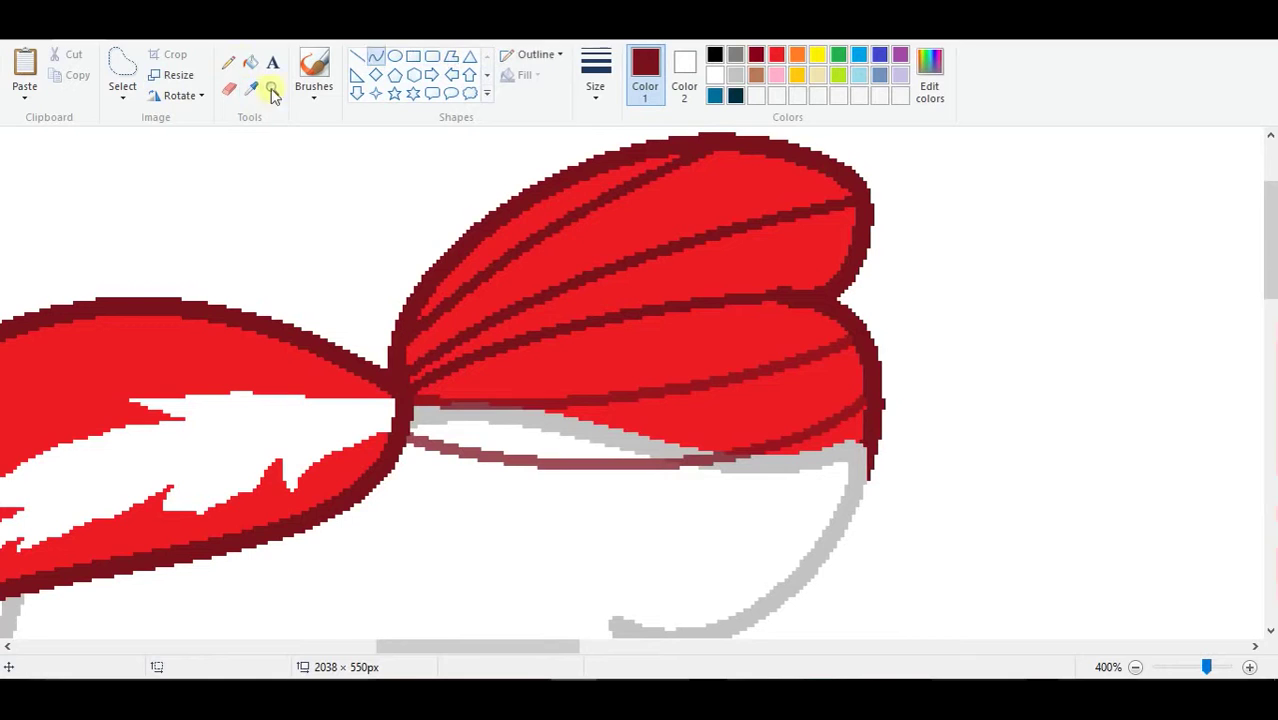
pyautogui.rightClick(619, 480)
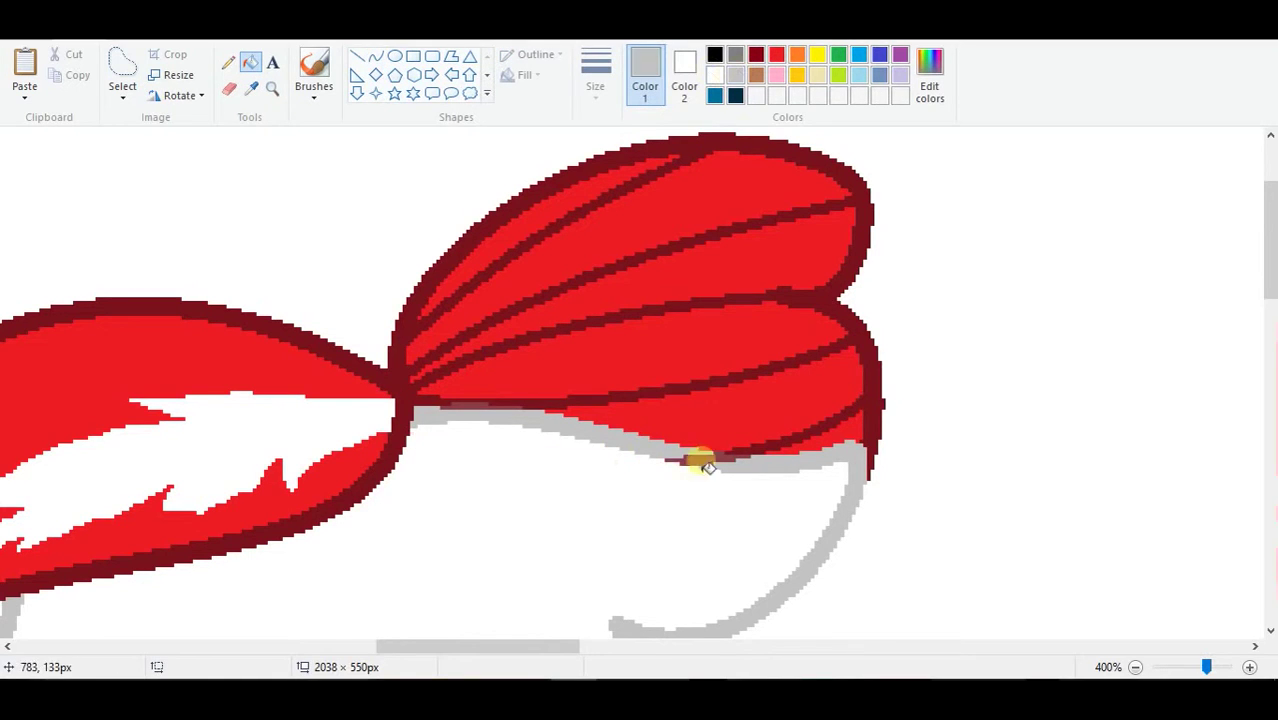
pyautogui.click(272, 88)
pyautogui.click(456, 257)
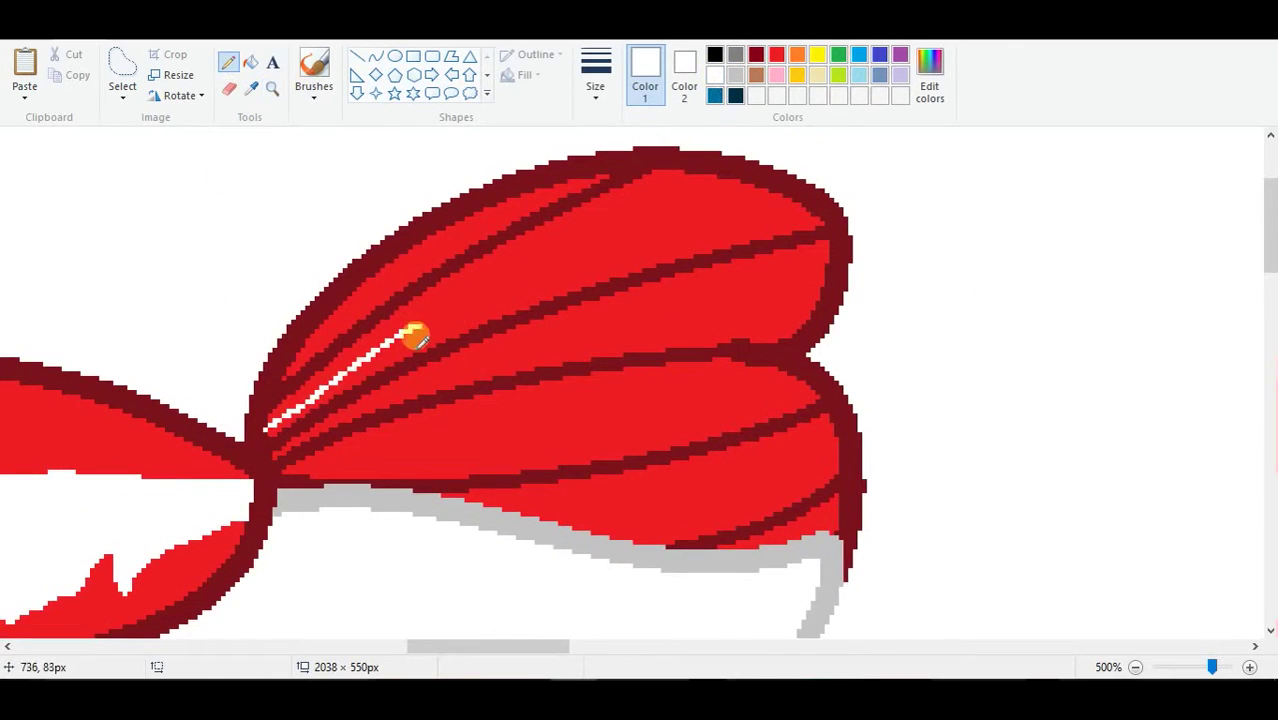
# Outline jagged streaks on both sides of the upper tuft's middle strand with the white pencil and fill them with white.
pyautogui.moveTo(405, 331); pyautogui.dragTo(684, 238)
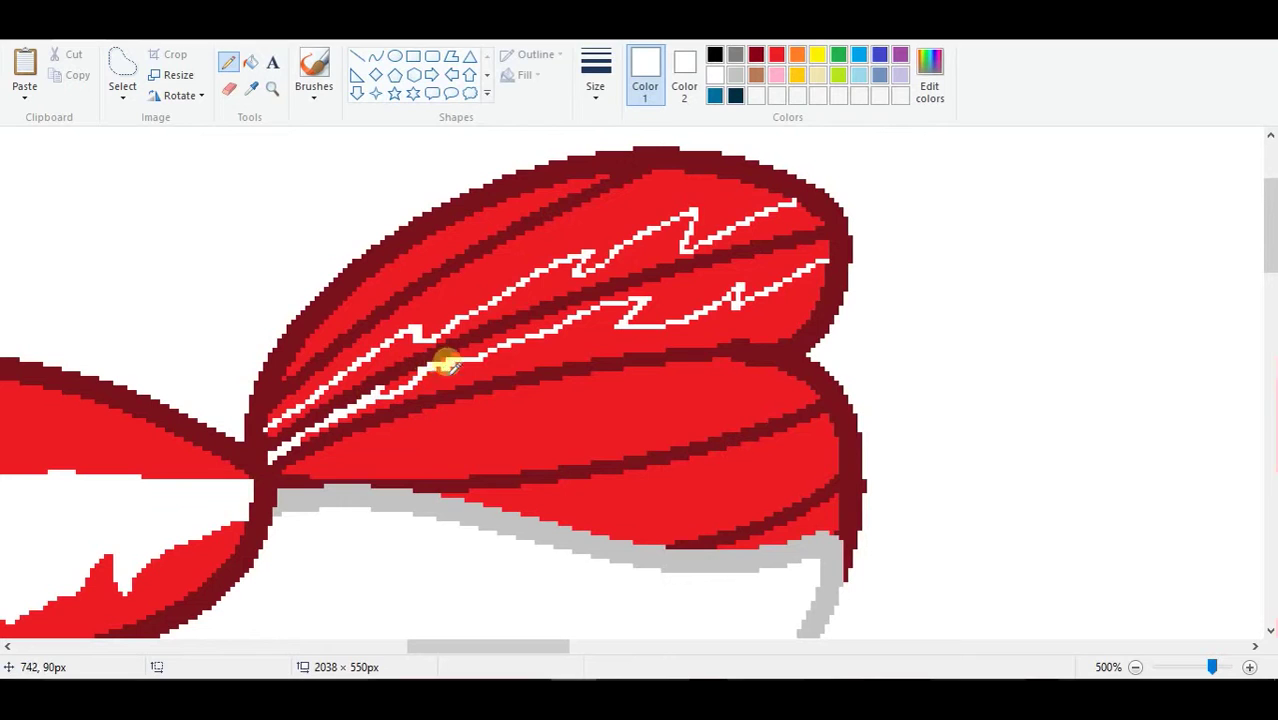
pyautogui.click(252, 64)
pyautogui.click(650, 251)
pyautogui.click(685, 297)
pyautogui.click(448, 391)
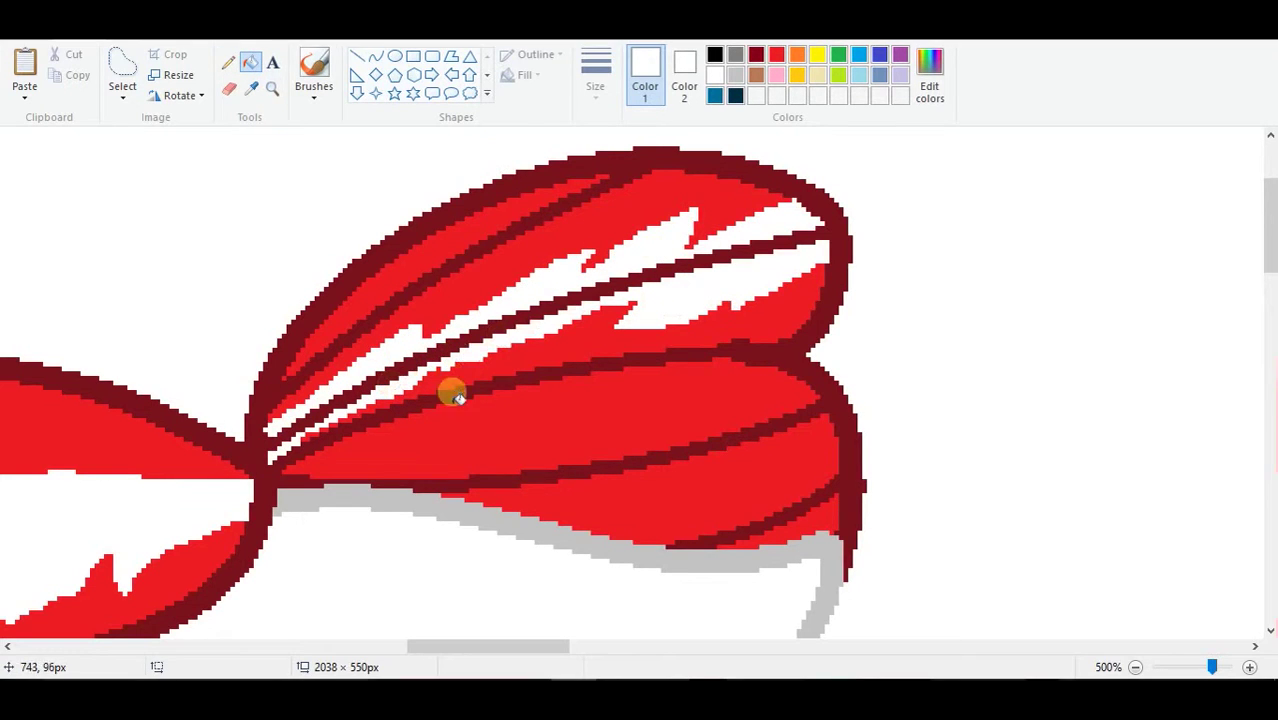
# Outline jagged streaks on both sides of the lower tuft's strand and fill the area down to the strand with white.
pyautogui.scroll(-3, 448, 391)
pyautogui.moveTo(311, 352); pyautogui.dragTo(656, 283)
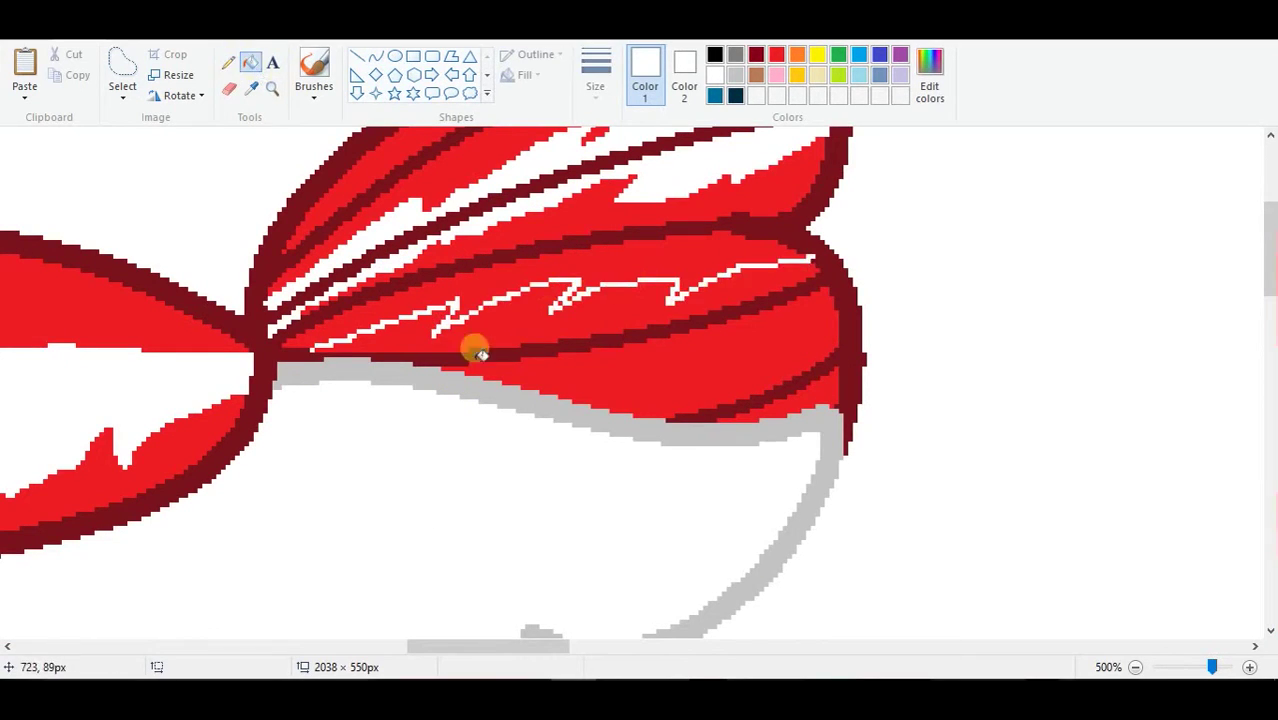
pyautogui.click(252, 64)
pyautogui.click(578, 296)
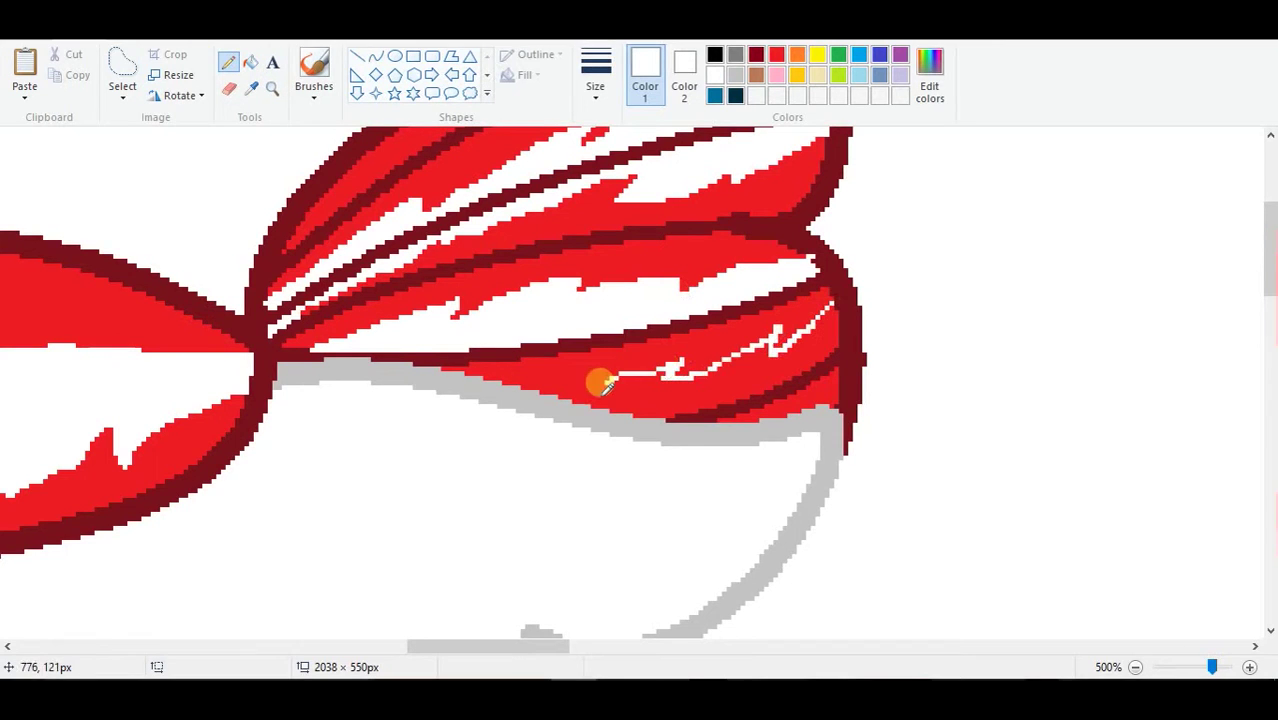
# Outline jagged streaks across the side-facing pony's tail with the white pencil and fill them with white.
pyautogui.scroll(2, 399, 194)
pyautogui.scroll(-5, 399, 194)
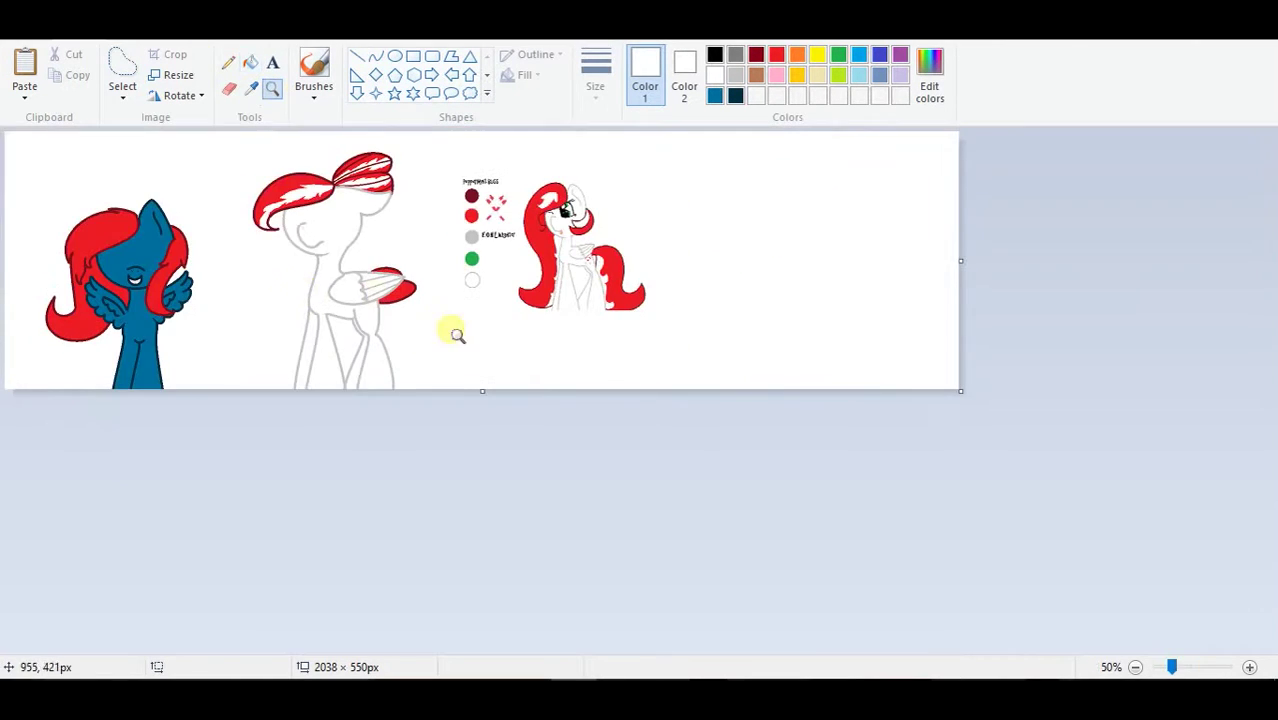
pyautogui.scroll(3, 551, 320)
pyautogui.scroll(1, 551, 320)
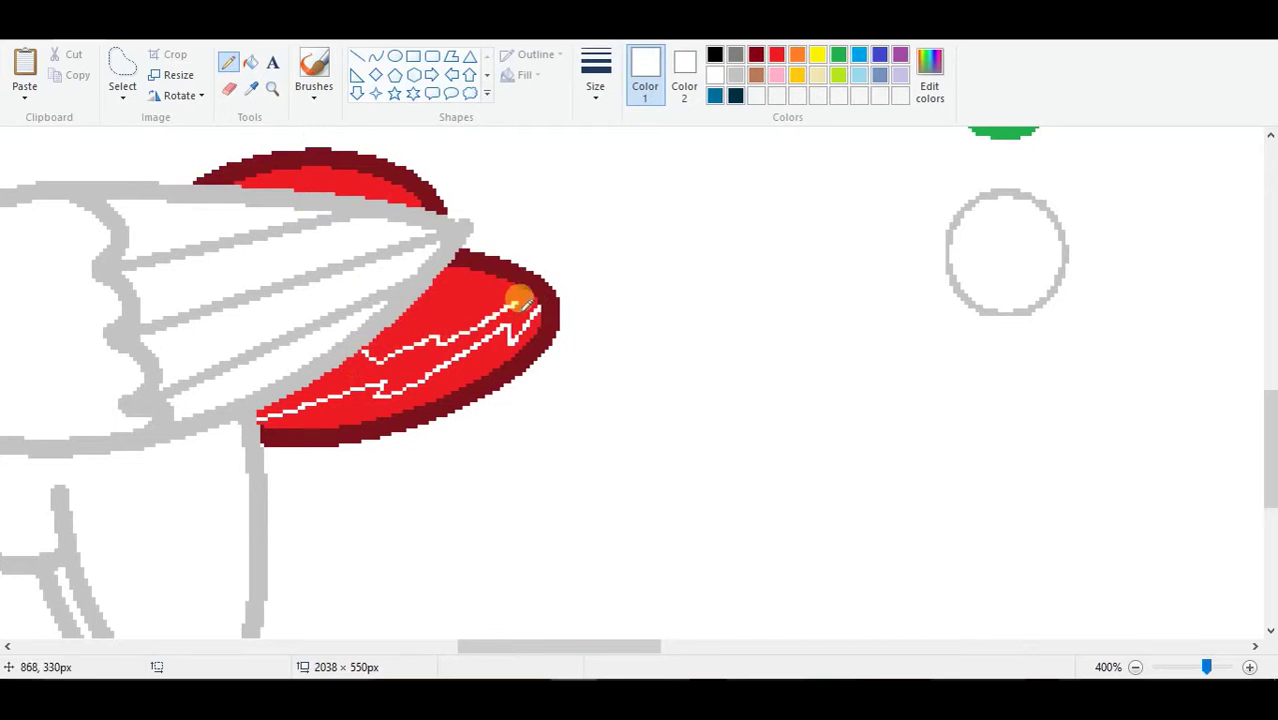
pyautogui.click(250, 64)
pyautogui.click(465, 291)
pyautogui.click(430, 365)
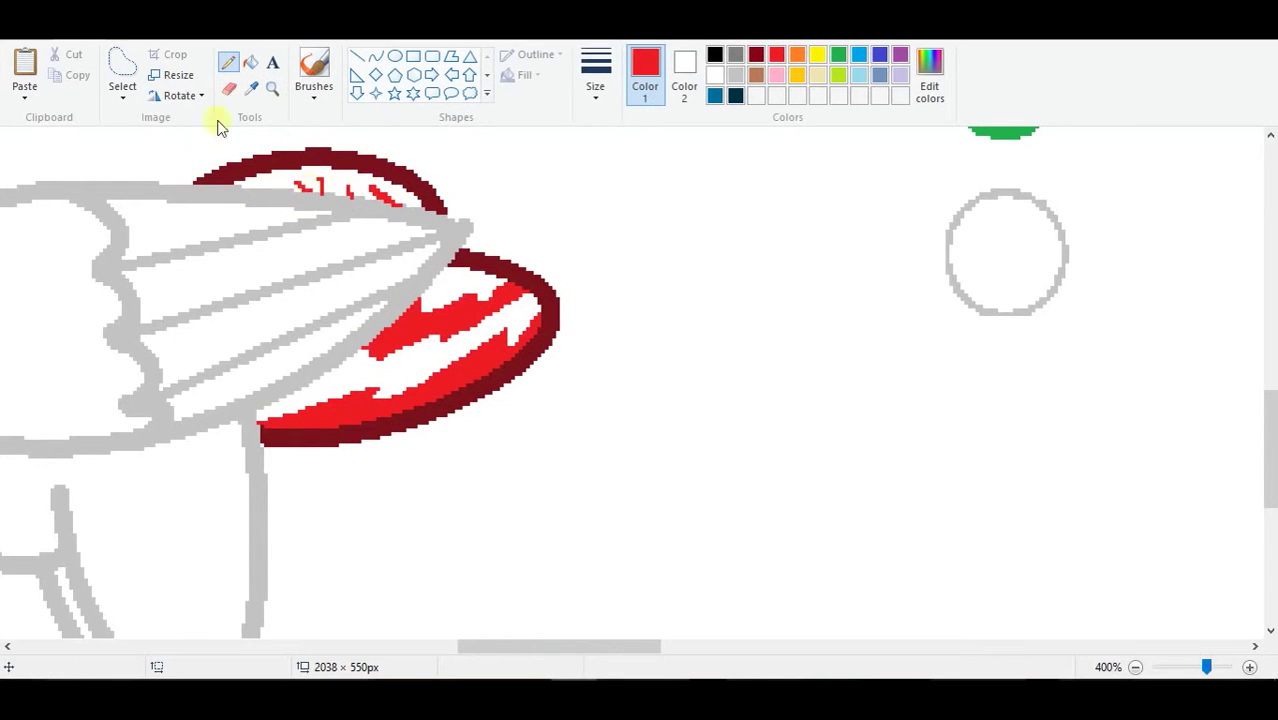
# Place the small red cutie mark on the side-facing pony's flank below the wing.
pyautogui.scroll(-5, 310, 192)
pyautogui.scroll(1, 970, 251)
pyautogui.scroll(2, 608, 231)
pyautogui.moveTo(884, 348)
pyautogui.mouseDown()
pyautogui.moveTo(785, 372)
pyautogui.moveTo(451, 528)
pyautogui.moveTo(300, 314)
pyautogui.moveTo(548, 222)
pyautogui.moveTo(643, 400)
pyautogui.moveTo(573, 346)
pyautogui.mouseUp()
# Draw the near eye's outline on the side-facing pony with black curves, including two upper and two lower lashes.
pyautogui.scroll(-5, 548, 222)
pyautogui.moveTo(535, 300); pyautogui.dragTo(597, 479)
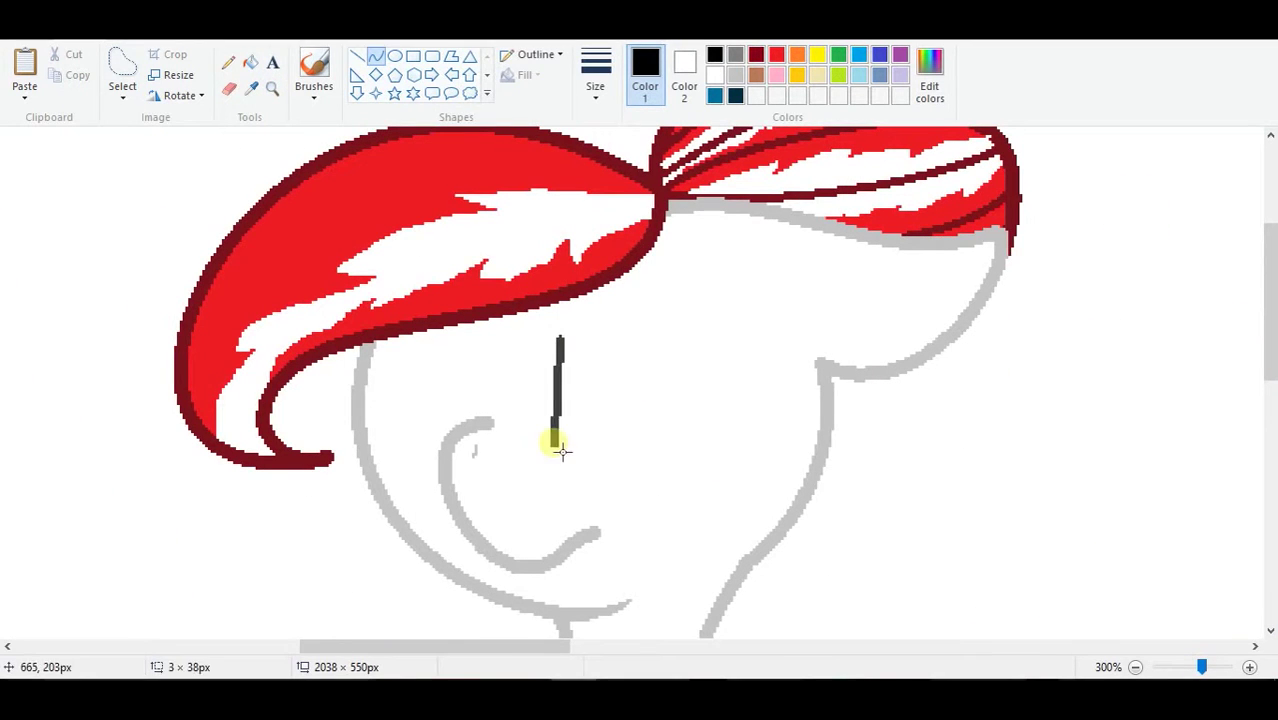
pyautogui.click(536, 54)
pyautogui.click(515, 77)
pyautogui.moveTo(688, 320); pyautogui.dragTo(577, 438)
pyautogui.moveTo(640, 432); pyautogui.dragTo(608, 471)
pyautogui.moveTo(680, 297); pyautogui.dragTo(783, 296)
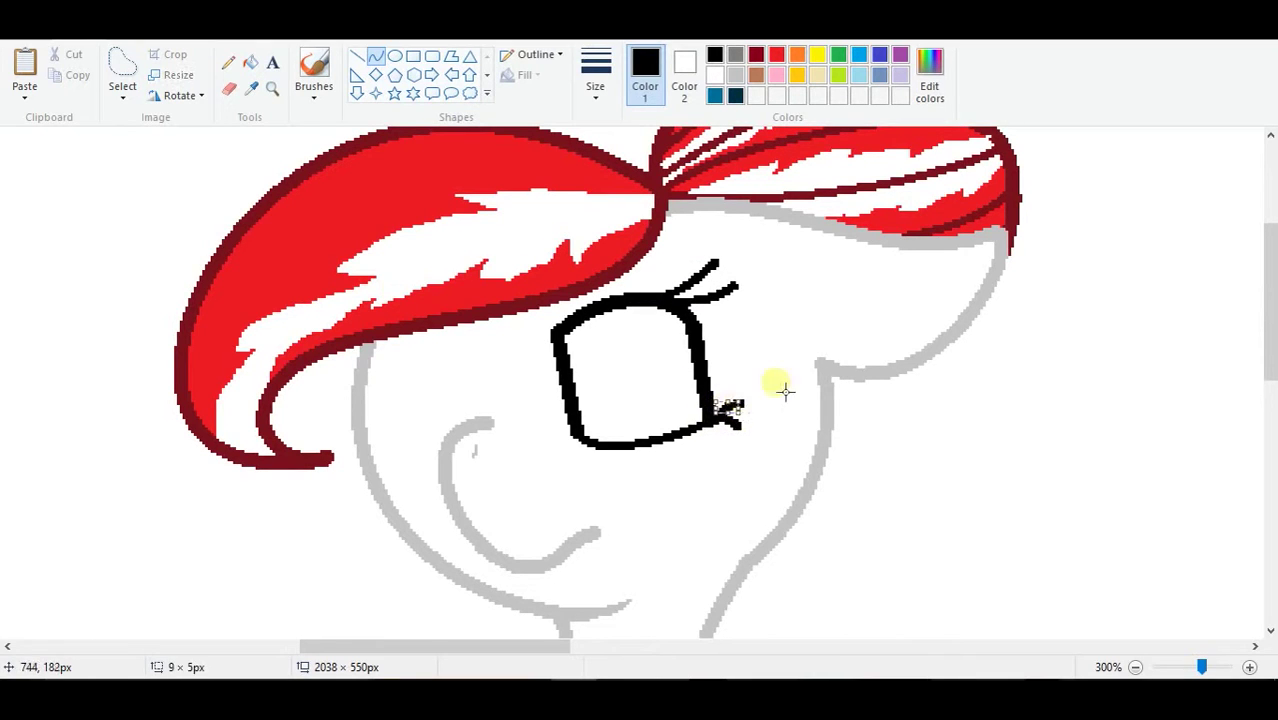
# Draw a green curved iris edge inside the near eye and fill the iris with green.
pyautogui.click(838, 55)
pyautogui.click(535, 54)
pyautogui.click(523, 140)
pyautogui.moveTo(591, 300); pyautogui.dragTo(733, 414)
pyautogui.moveTo(662, 357); pyautogui.dragTo(595, 410)
pyautogui.click(250, 62)
pyautogui.click(645, 360)
# Draw a black curve across the green iris and fill the pupil area with black.
pyautogui.click(251, 88)
pyautogui.click(586, 290)
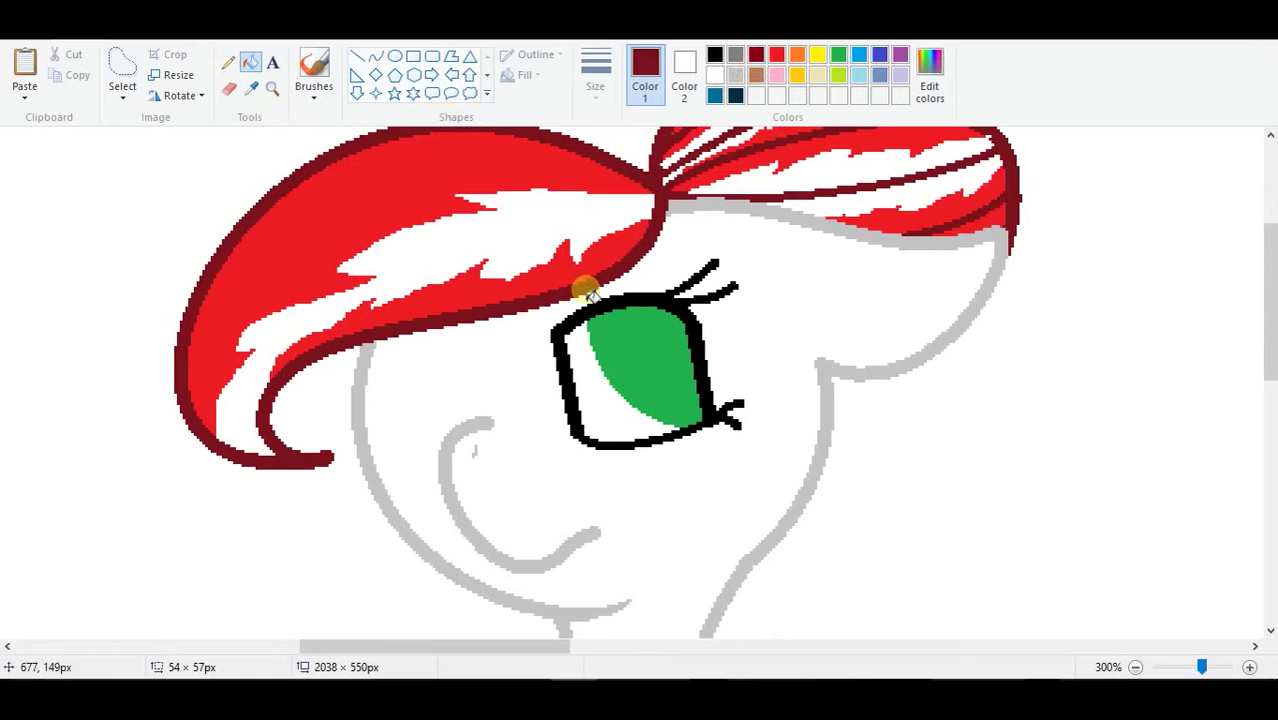
pyautogui.click(375, 56)
pyautogui.moveTo(598, 312); pyautogui.dragTo(705, 423)
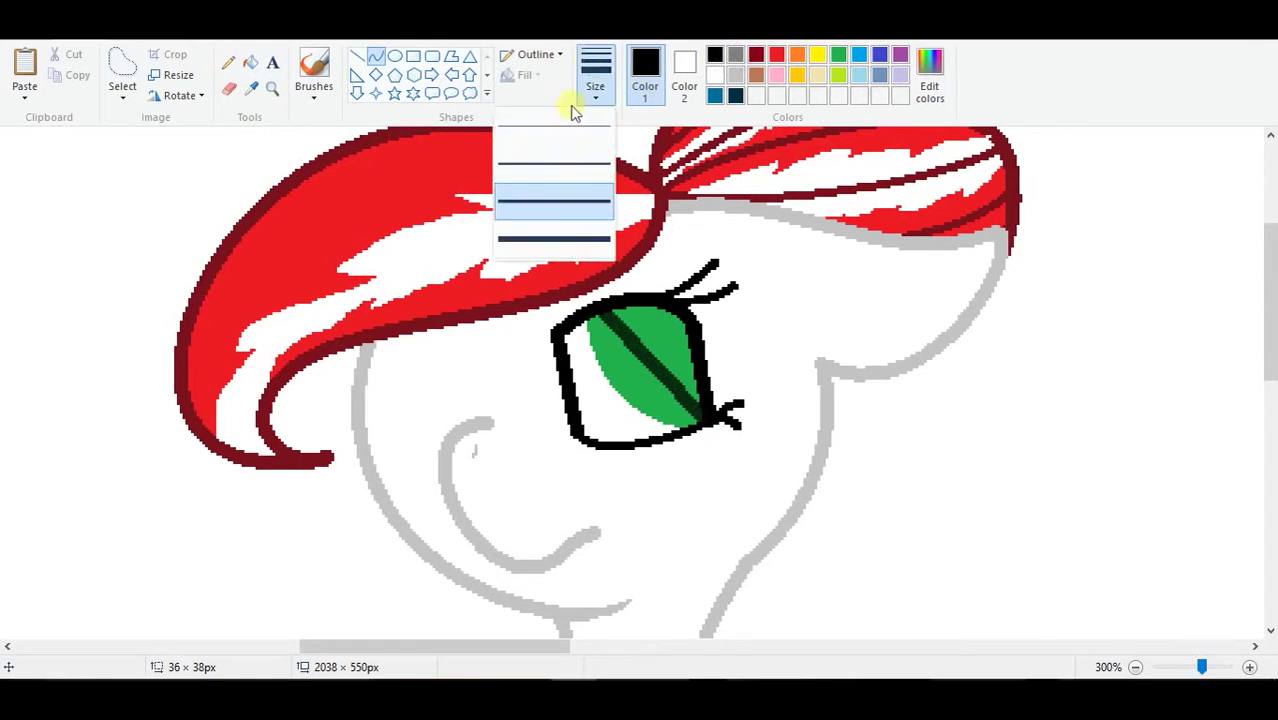
pyautogui.click(250, 62)
pyautogui.click(655, 340)
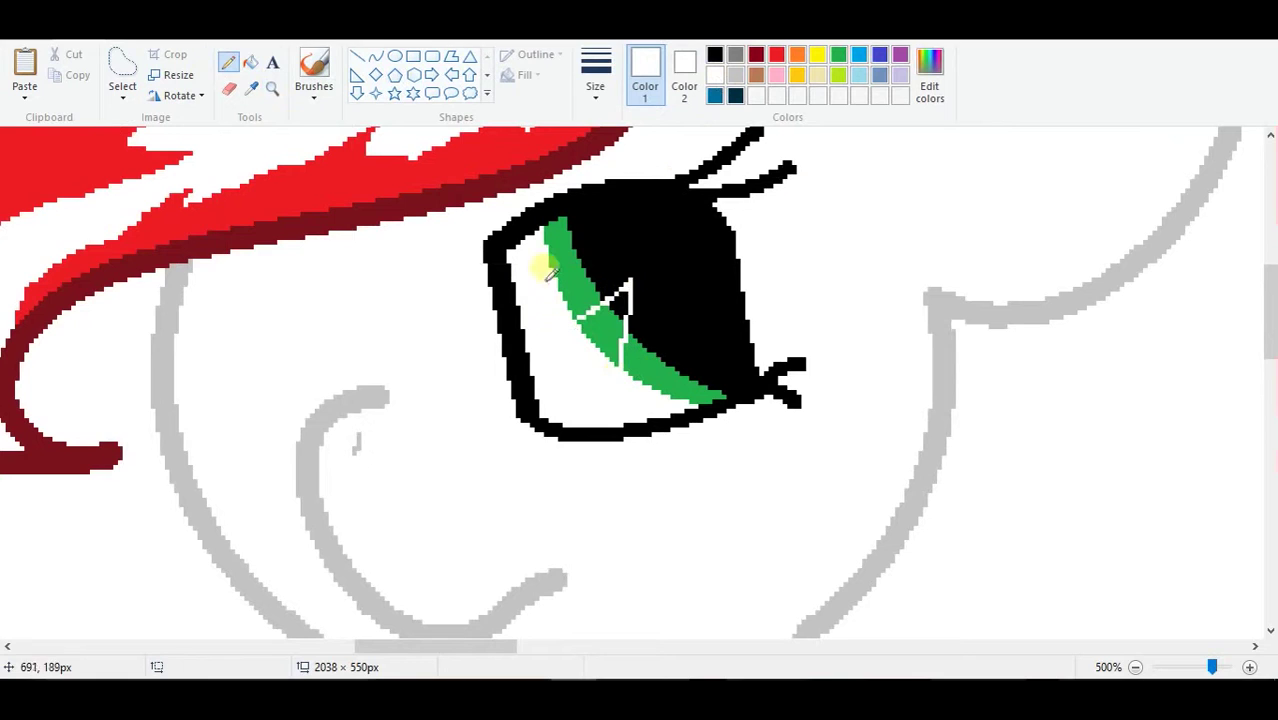
# Add white highlights to the near eye: a wedge cutting through the iris, a circle near the top and small dots.
pyautogui.hotkey('ctrl', 'z')
pyautogui.click(395, 56)
pyautogui.moveTo(611, 205)
pyautogui.mouseDown()
pyautogui.moveTo(674, 270)
pyautogui.moveTo(700, 326)
pyautogui.mouseUp()
pyautogui.hotkey('ctrl', 'z')
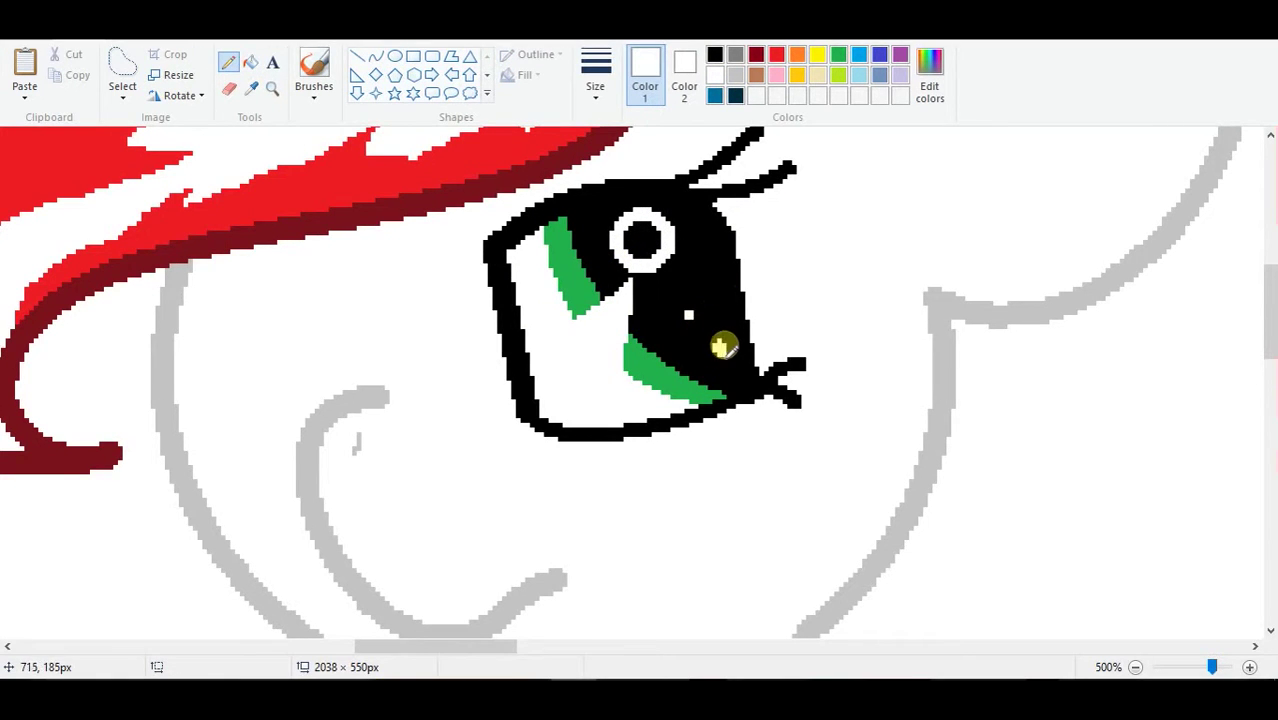
# Draw a red slanted curve across the top of the near eye as a lowered eyelid line.
pyautogui.scroll(-3, 432, 366)
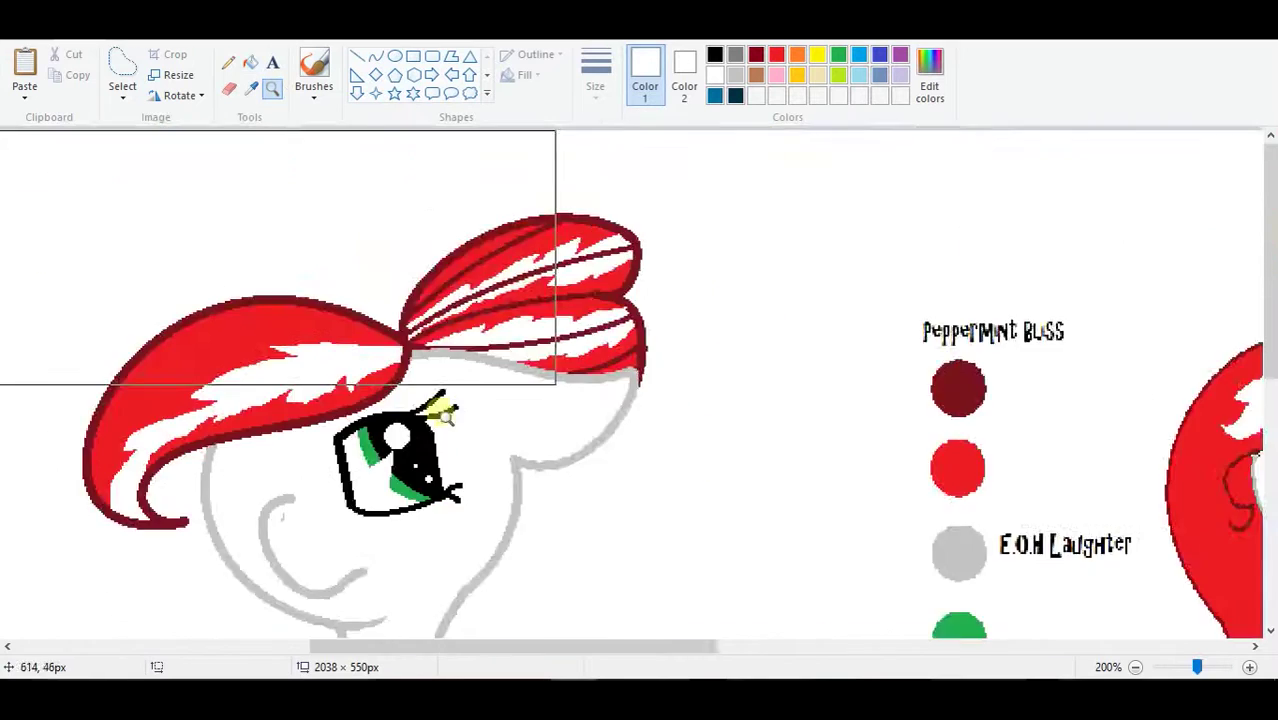
pyautogui.click(237, 252)
pyautogui.click(376, 56)
pyautogui.click(714, 54)
pyautogui.click(777, 54)
pyautogui.scroll(2, 619, 240)
pyautogui.moveTo(731, 289)
pyautogui.mouseDown()
pyautogui.moveTo(485, 415)
pyautogui.moveTo(542, 345)
pyautogui.mouseUp()
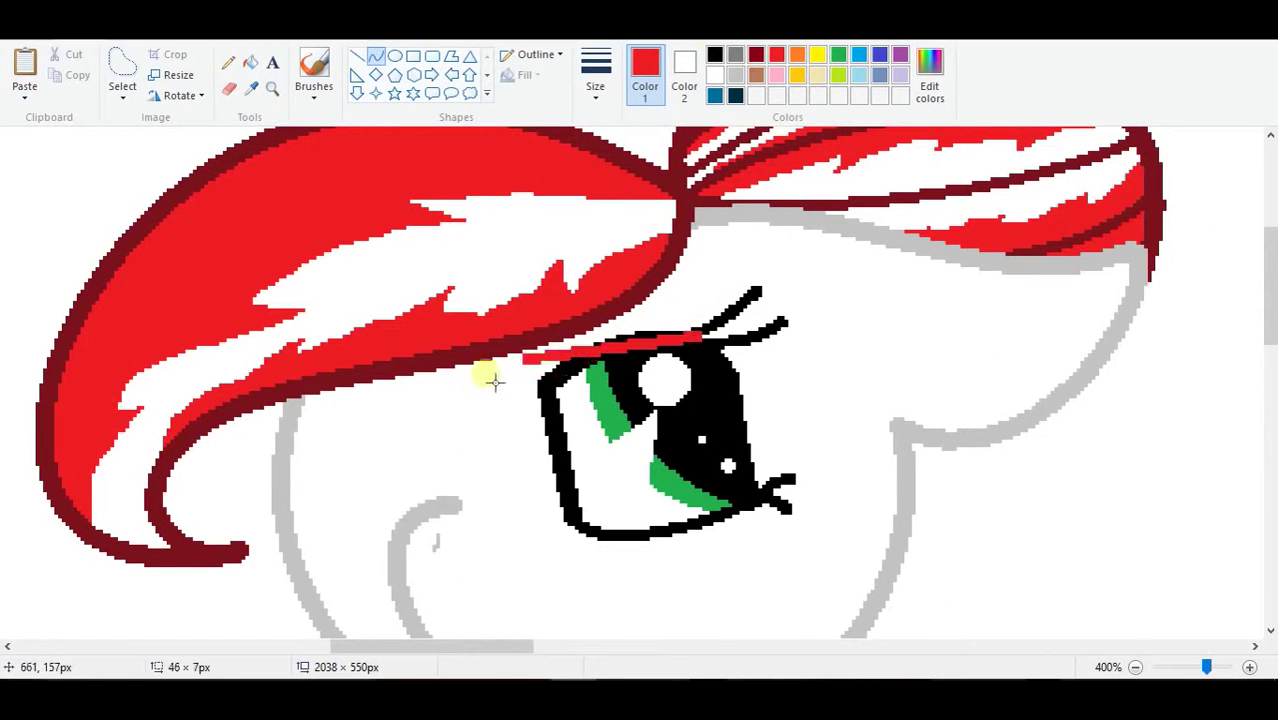
pyautogui.moveTo(650, 376); pyautogui.dragTo(575, 398)
# Clear the parts of the near eye above the red eyelid curve with fills and recolour the curve black.
pyautogui.click(250, 62)
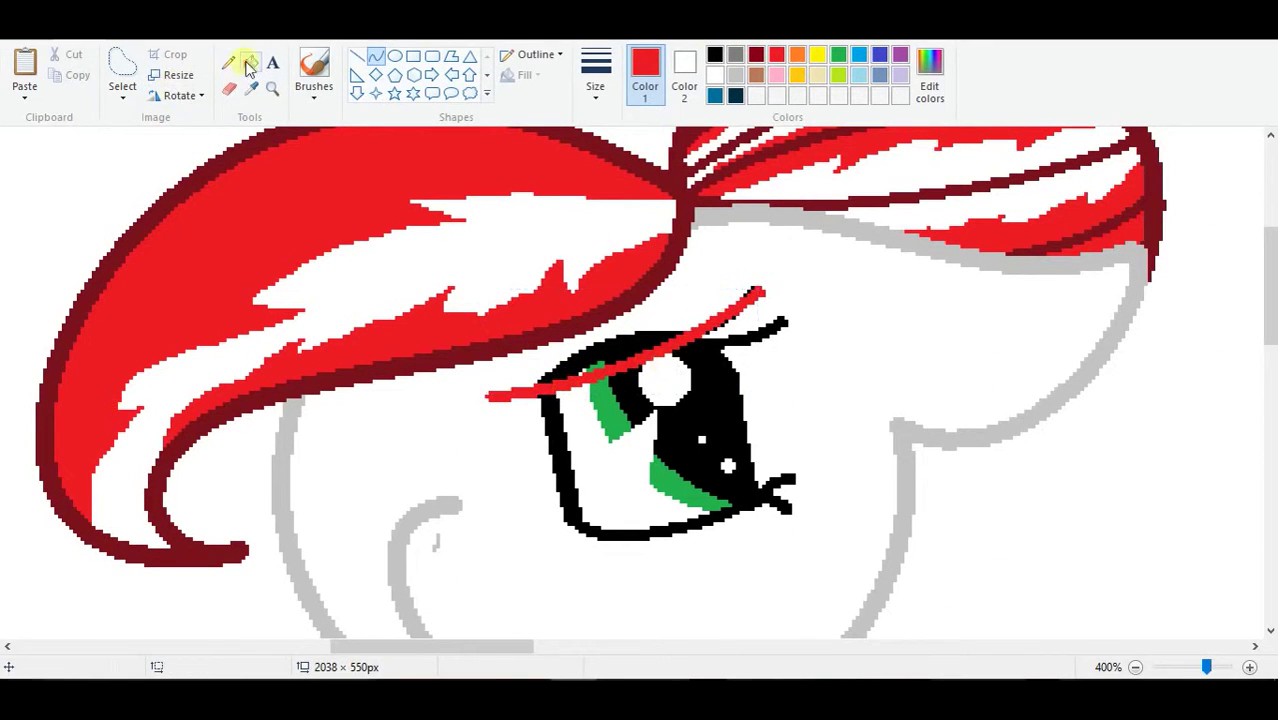
pyautogui.scroll(3, 342, 285)
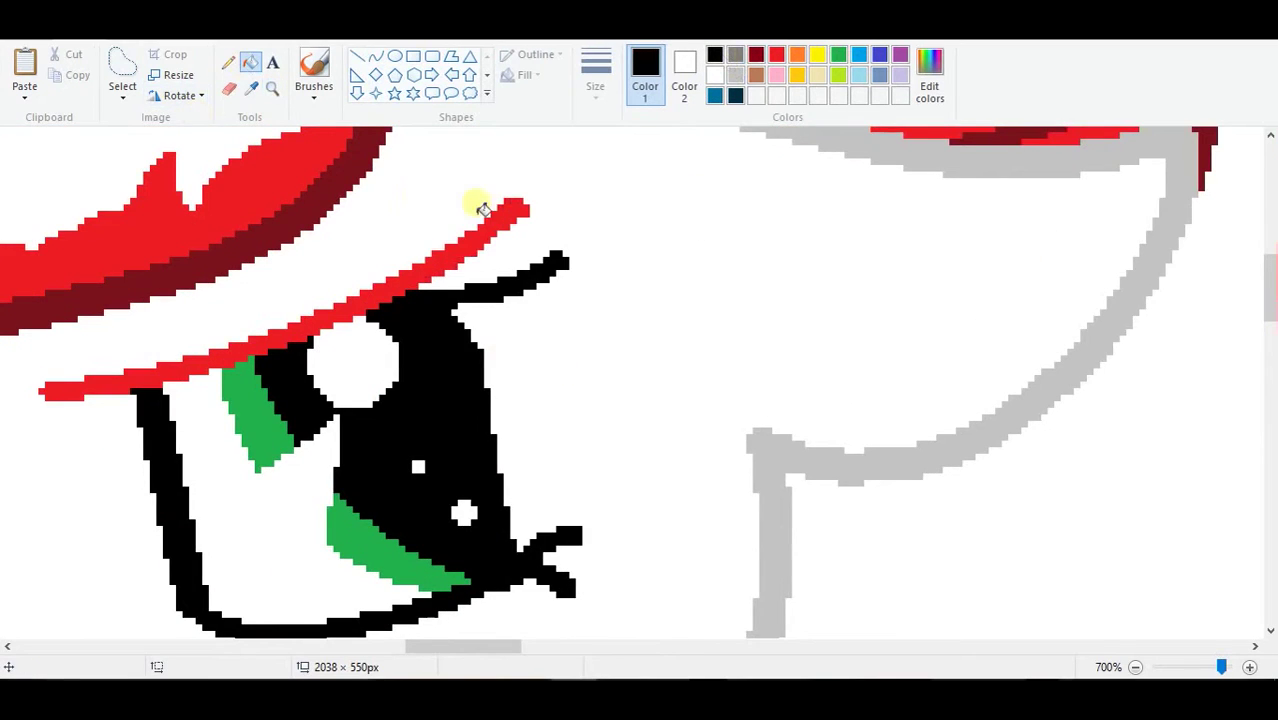
pyautogui.click(714, 54)
pyautogui.hotkey('ctrl', 'z')
# Draw the far eye's black outline with thin lashes and trim its top along a slanted red lid curve.
pyautogui.click(376, 56)
pyautogui.keyDown('ctrl'); pyautogui.scroll(-6, 399, 371); pyautogui.keyUp('ctrl')
pyautogui.keyDown('ctrl'); pyautogui.scroll(4, 519, 357); pyautogui.keyUp('ctrl')
pyautogui.moveTo(510, 372)
pyautogui.mouseDown()
pyautogui.moveTo(510, 266)
pyautogui.moveTo(408, 272)
pyautogui.moveTo(465, 234)
pyautogui.mouseUp()
pyautogui.moveTo(415, 268); pyautogui.dragTo(420, 398)
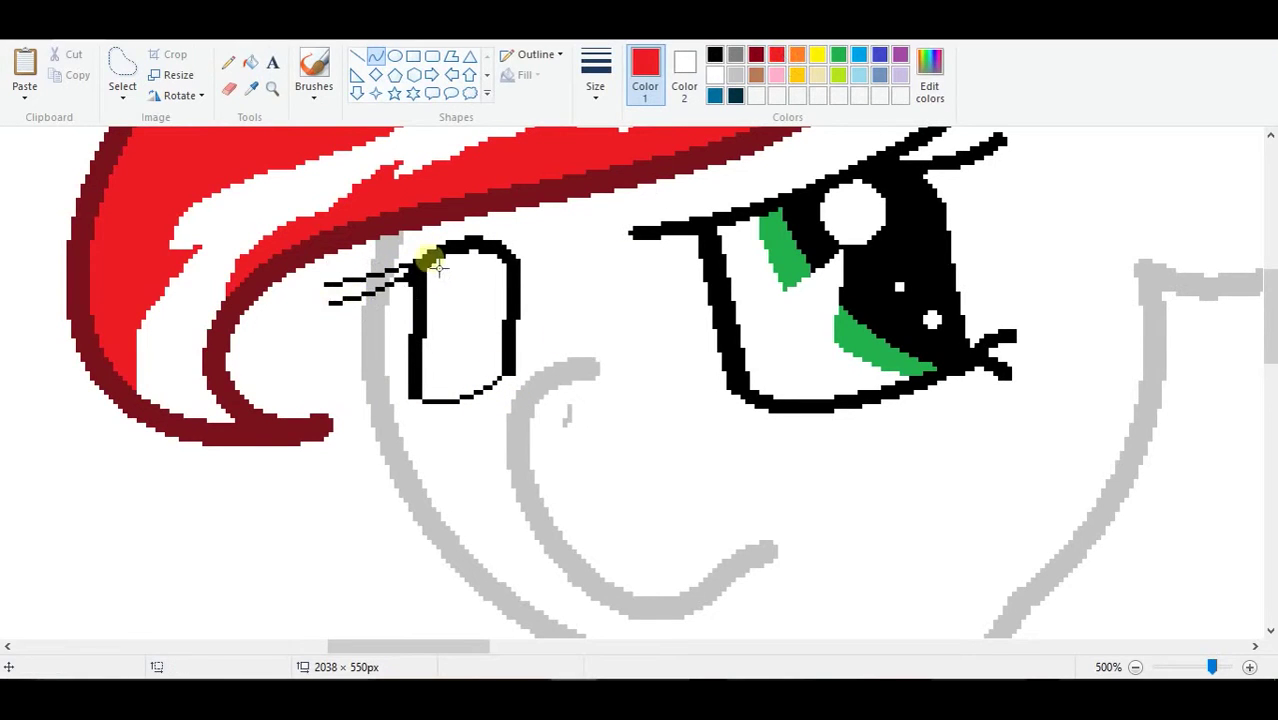
pyautogui.moveTo(330, 252); pyautogui.dragTo(528, 258)
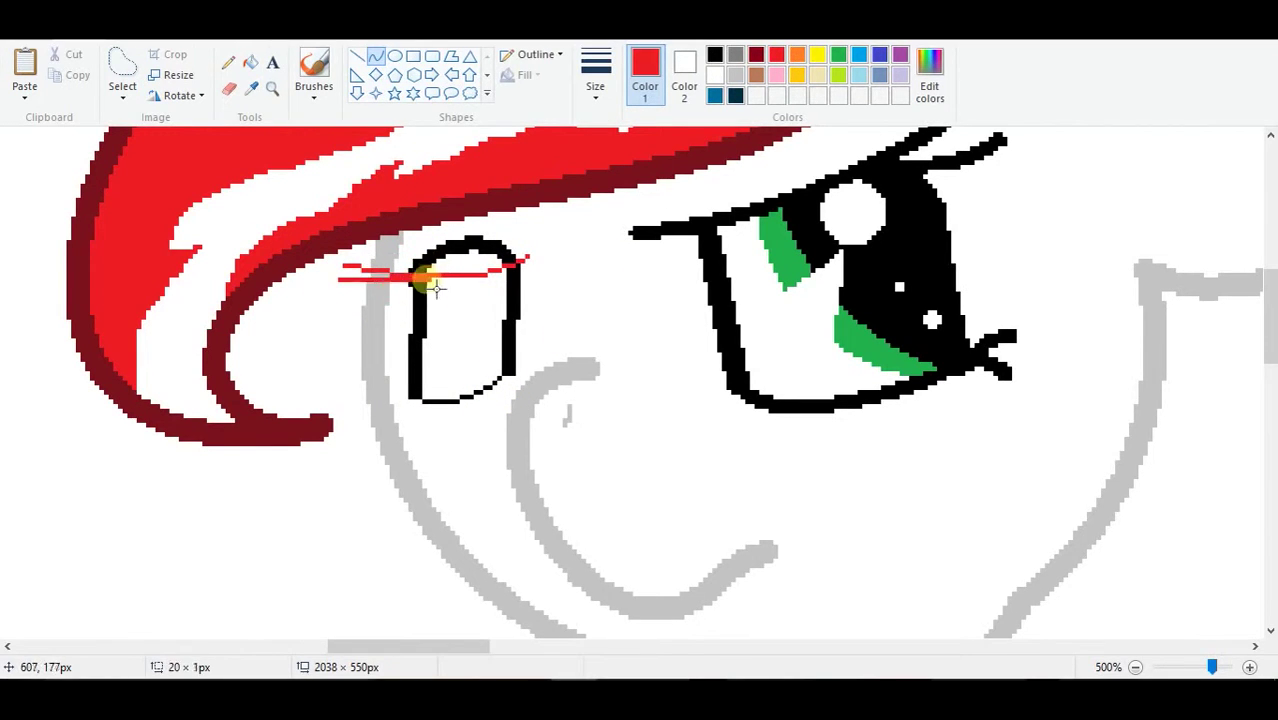
pyautogui.rightClick(456, 267)
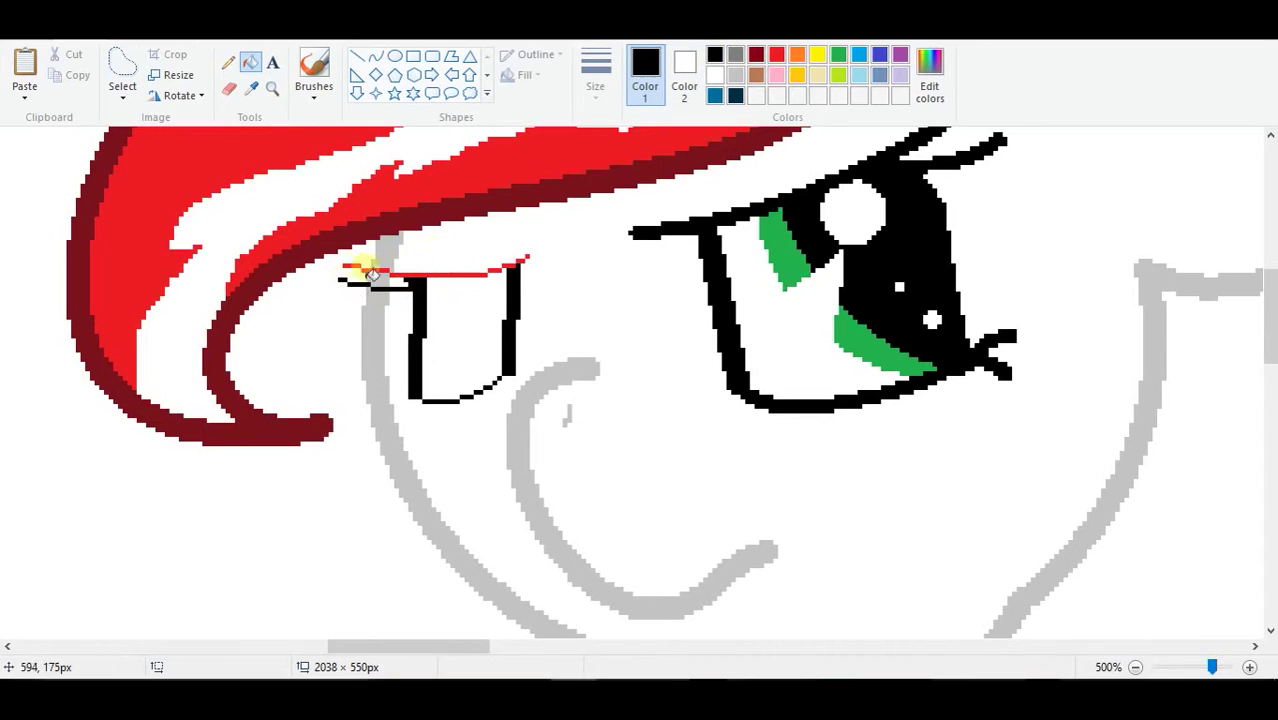
# Draw a curved green iris edge inside the far eye and fill the iris with green.
pyautogui.scroll(2, 337, 285)
pyautogui.click(838, 55)
pyautogui.click(375, 56)
pyautogui.scroll(1, 419, 165)
pyautogui.moveTo(414, 163); pyautogui.dragTo(486, 320)
pyautogui.moveTo(391, 214); pyautogui.dragTo(385, 235)
pyautogui.click(257, 63)
# Add a black pupil to the far eye's iris with a white wedge and small white highlights.
pyautogui.click(714, 55)
pyautogui.click(470, 220)
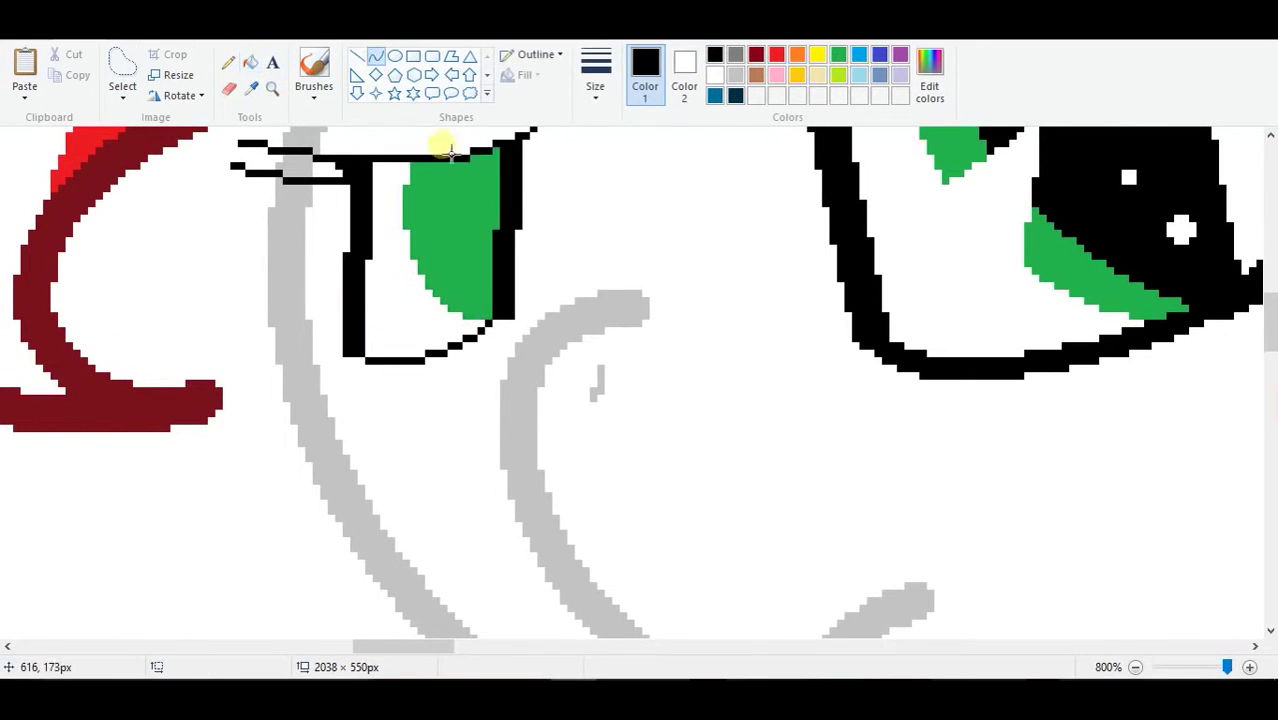
pyautogui.scroll(-2, 313, 55)
pyautogui.click(228, 62)
pyautogui.click(251, 88)
pyautogui.click(465, 268)
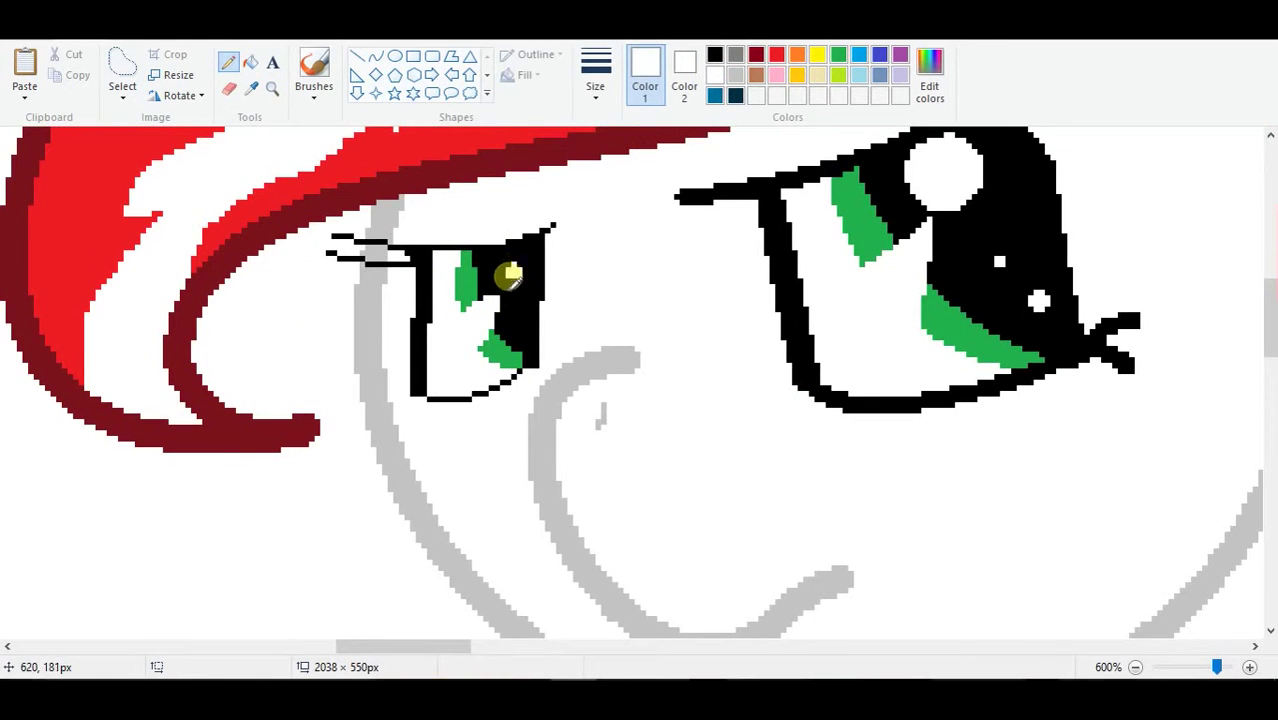
# Draw two thick black arcs on the blue pony's face as closed smiling eyes.
pyautogui.click(375, 56)
pyautogui.scroll(-4, 314, 348)
pyautogui.hscroll(10, 428, 357)
pyautogui.scroll(2, 428, 357)
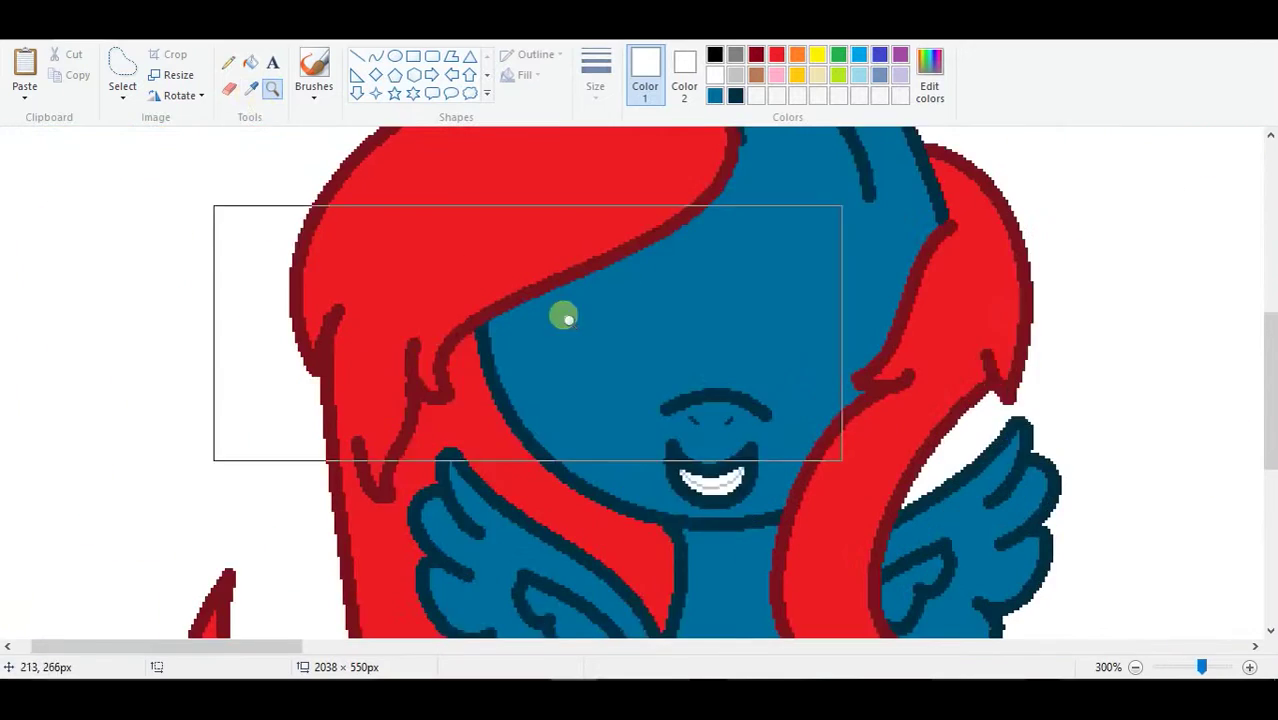
pyautogui.click(714, 55)
pyautogui.moveTo(565, 360); pyautogui.dragTo(725, 340)
pyautogui.moveTo(645, 330); pyautogui.dragTo(692, 252)
pyautogui.click(595, 75)
pyautogui.click(598, 170)
pyautogui.moveTo(512, 367); pyautogui.dragTo(340, 378)
pyautogui.moveTo(425, 330)
pyautogui.mouseDown()
pyautogui.moveTo(340, 314)
pyautogui.moveTo(430, 285)
pyautogui.mouseUp()
# Add two thinner curved black lashes to the outer side of each closed eye on the blue pony.
pyautogui.moveTo(633, 288); pyautogui.dragTo(760, 258)
pyautogui.moveTo(700, 280)
pyautogui.mouseDown()
pyautogui.moveTo(741, 291)
pyautogui.moveTo(736, 312)
pyautogui.mouseUp()
pyautogui.click(741, 291)
pyautogui.moveTo(308, 298)
pyautogui.mouseDown()
pyautogui.moveTo(365, 314)
pyautogui.moveTo(310, 318)
pyautogui.moveTo(305, 330)
pyautogui.mouseUp()
pyautogui.click(385, 294)
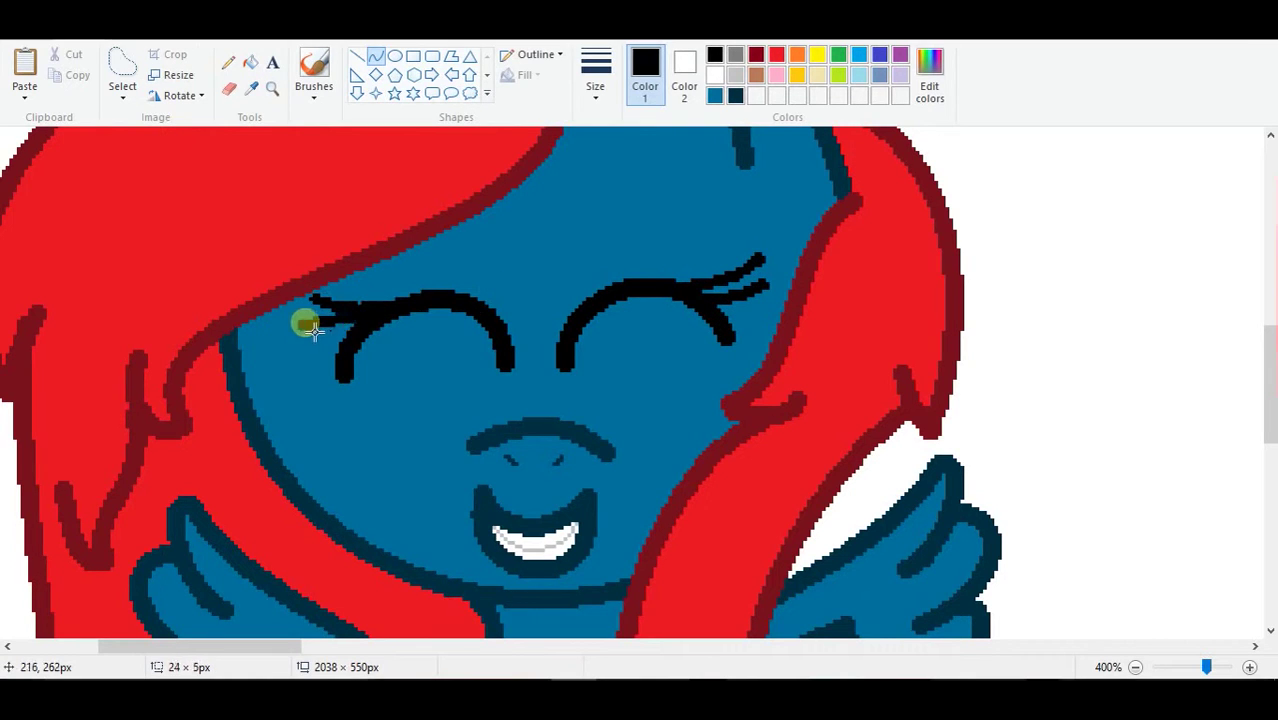
# Outline an elongated brown paintbrush handle in the blank area between the ponies and fill it with brown.
pyautogui.click(272, 88)
pyautogui.click(446, 367)
pyautogui.click(229, 62)
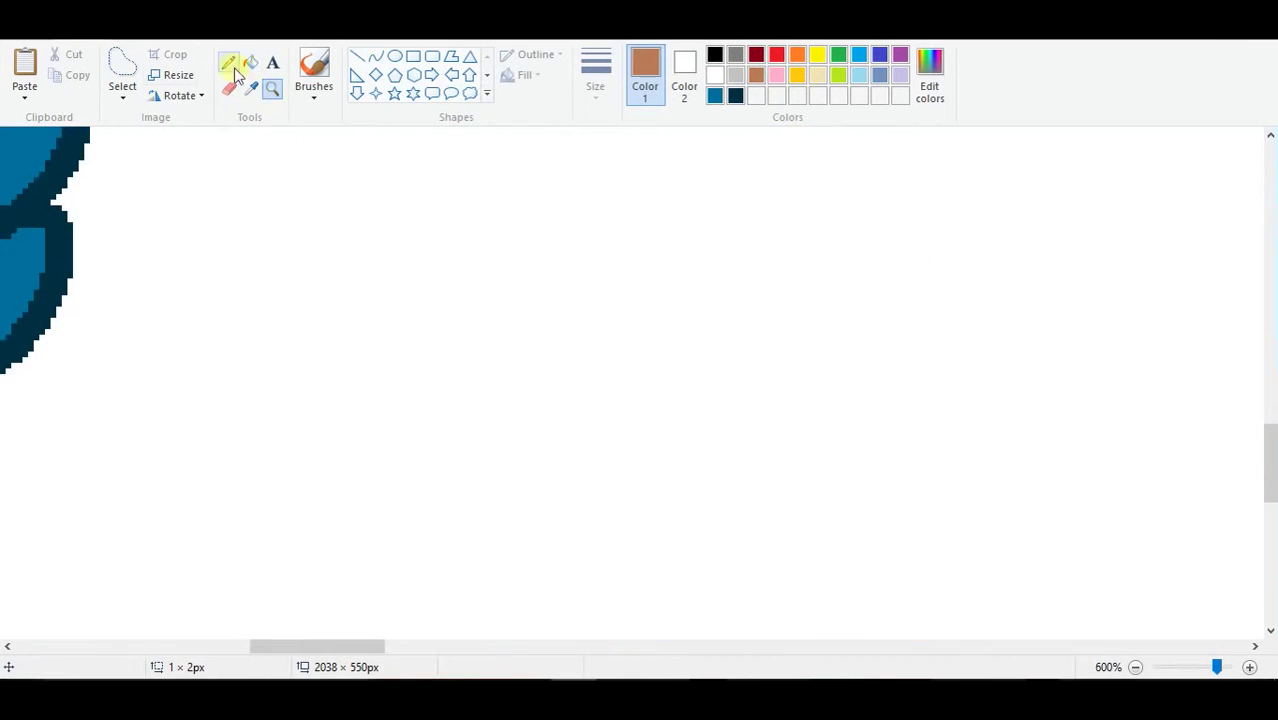
pyautogui.moveTo(947, 251)
pyautogui.mouseDown()
pyautogui.moveTo(662, 191)
pyautogui.moveTo(1093, 257)
pyautogui.moveTo(918, 249)
pyautogui.mouseUp()
pyautogui.click(250, 62)
pyautogui.click(600, 240)
# Mix a pale pinkish-beige custom colour and try pencilling bristles beneath one end of the brown handle.
pyautogui.click(929, 75)
pyautogui.click(836, 236)
pyautogui.click(466, 471)
pyautogui.click(229, 62)
pyautogui.moveTo(997, 262)
pyautogui.mouseDown()
pyautogui.moveTo(1066, 295)
pyautogui.moveTo(1072, 413)
pyautogui.mouseUp()
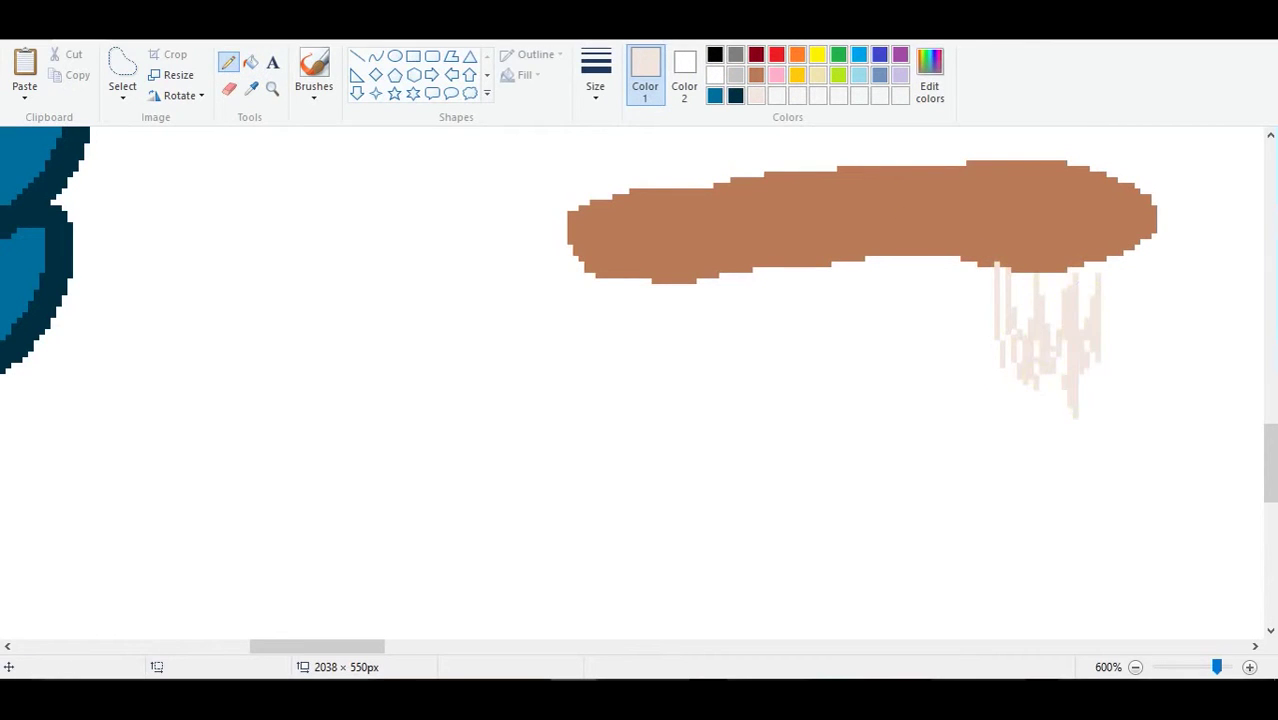
pyautogui.hotkey('ctrl', 'z')
# Paint soft pale beige bristles hanging from the end of the brown handle with a textured brush.
pyautogui.click(313, 70)
pyautogui.click(313, 95)
pyautogui.click(275, 165)
pyautogui.moveTo(990, 275)
pyautogui.mouseDown()
pyautogui.moveTo(1036, 308)
pyautogui.moveTo(1130, 600)
pyautogui.mouseUp()
pyautogui.hotkey('ctrl', 'z')
pyautogui.click(313, 95)
pyautogui.click(202, 125)
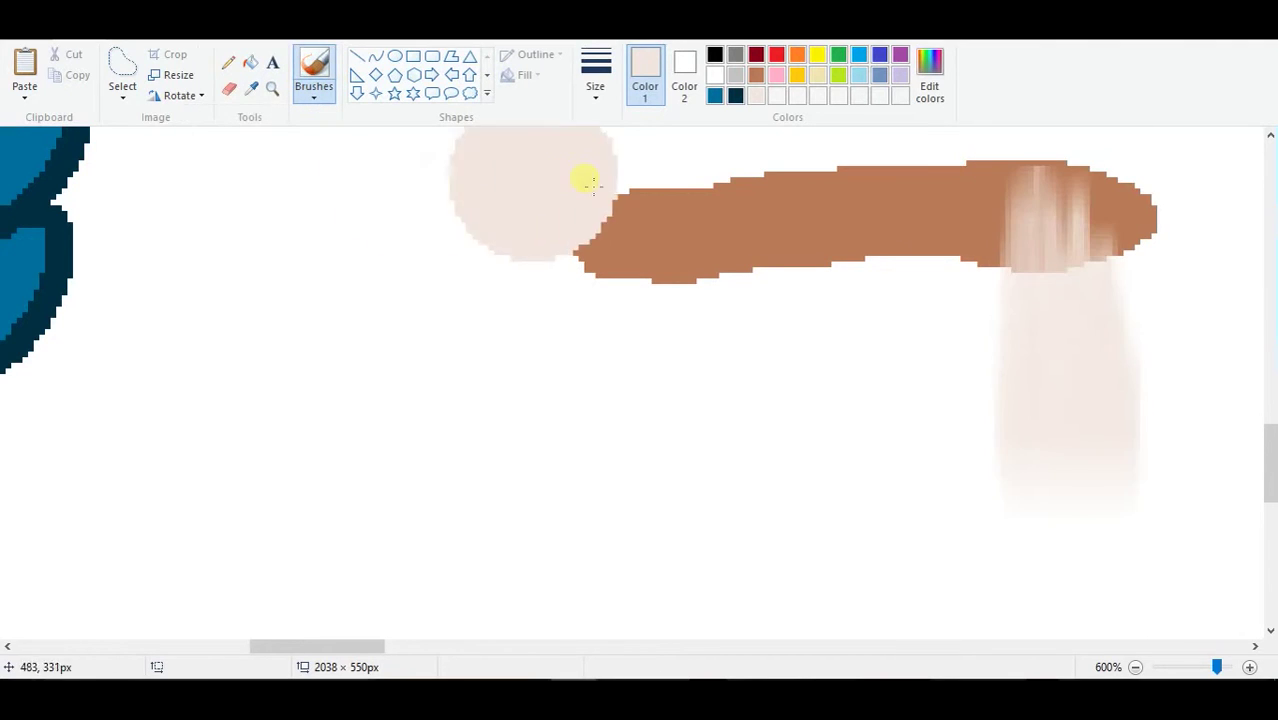
pyautogui.moveTo(405, 200); pyautogui.dragTo(190, 540)
# Shorten the paintbrush drawing's bristles and taper its handle to a thin tip.
pyautogui.click(122, 75)
pyautogui.moveTo(998, 123)
pyautogui.mouseDown()
pyautogui.moveTo(380, 217)
pyautogui.moveTo(685, 274)
pyautogui.mouseUp()
pyautogui.scroll(-3, 1004, 322)
pyautogui.click(228, 88)
pyautogui.scroll(3, 471, 391)
pyautogui.scroll(-4, 633, 165)
pyautogui.hscroll(-4, 336, 251)
# Select the paintbrush drawing with a free-form selection and move it into the blue pony's mouth.
pyautogui.moveTo(550, 405)
pyautogui.mouseDown()
pyautogui.moveTo(553, 360)
pyautogui.moveTo(680, 292)
pyautogui.moveTo(570, 245)
pyautogui.moveTo(595, 238)
pyautogui.mouseUp()
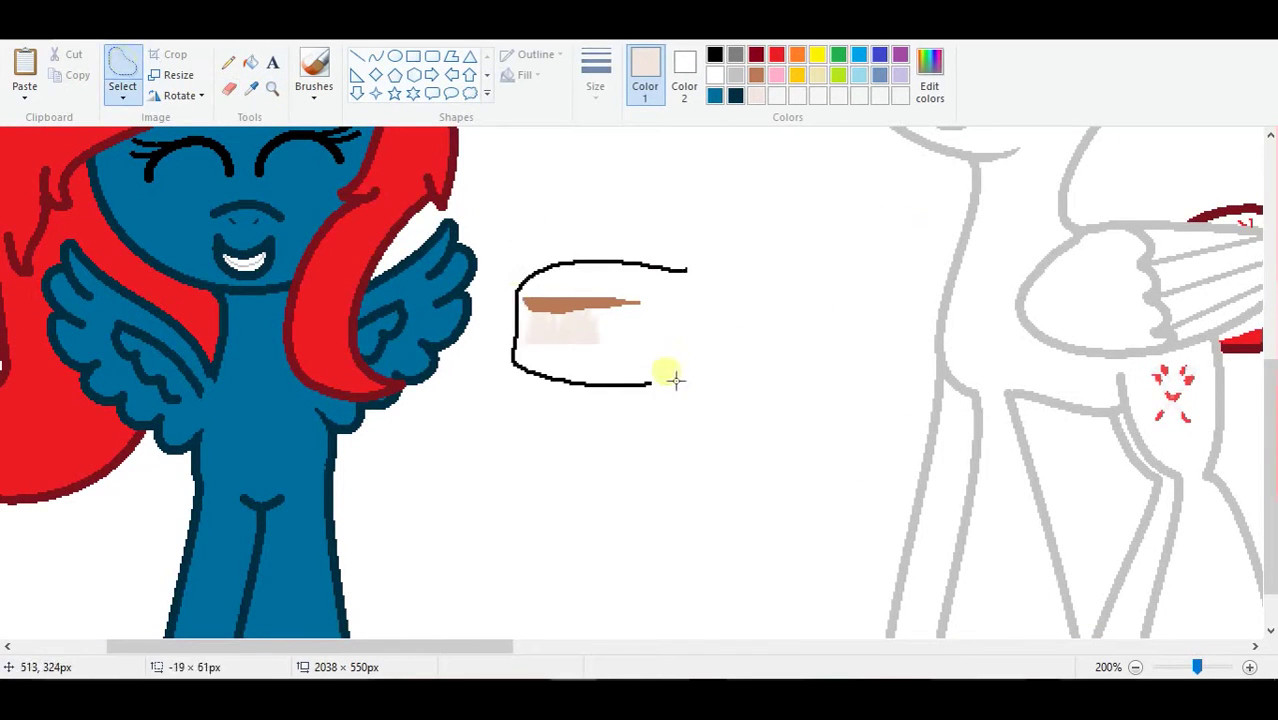
pyautogui.scroll(2, 437, 305)
pyautogui.scroll(1, 593, 385)
pyautogui.click(593, 385)
pyautogui.scroll(-3, 300, 250)
pyautogui.click(122, 68)
pyautogui.moveTo(305, 251)
pyautogui.mouseDown()
pyautogui.moveTo(143, 223)
pyautogui.moveTo(300, 285)
pyautogui.mouseUp()
pyautogui.moveTo(483, 646); pyautogui.dragTo(322, 646)
pyautogui.moveTo(718, 210); pyautogui.dragTo(555, 200)
pyautogui.scroll(-2, 847, 328)
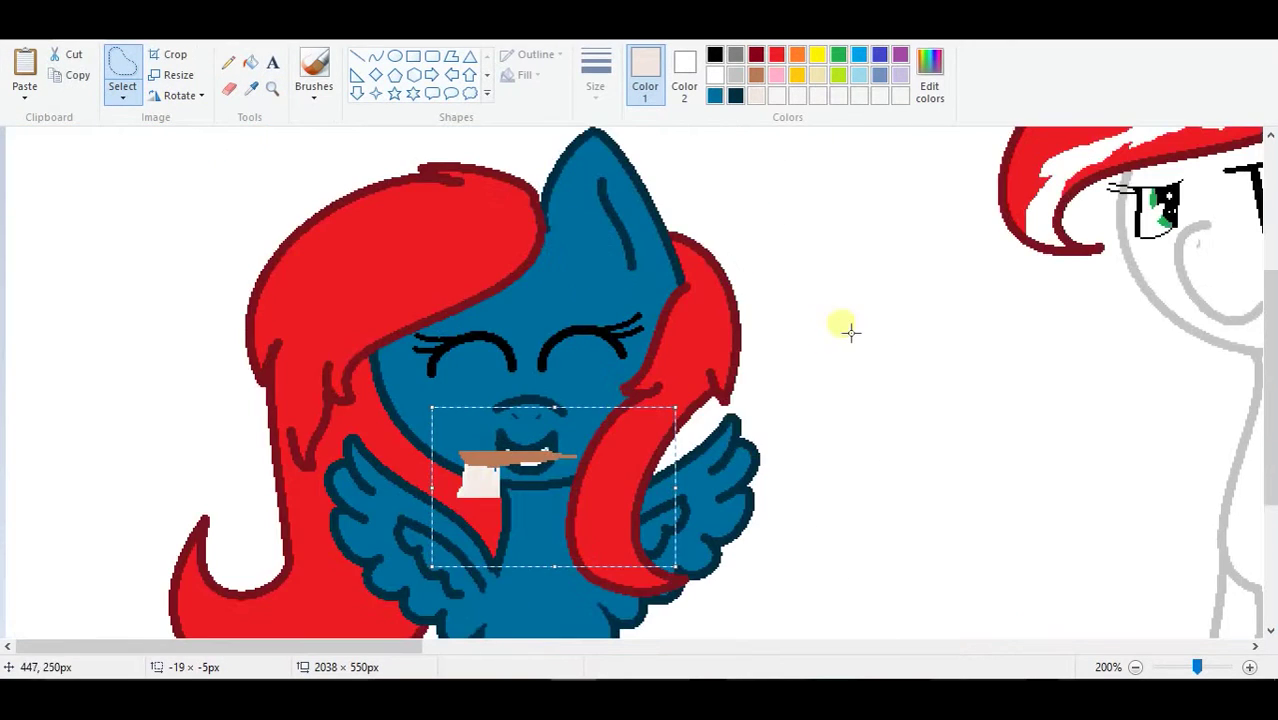
# Move the side-facing pony closer to the blue pony and crop the picture around both to about 731 × 545 px.
pyautogui.moveTo(958, 260); pyautogui.dragTo(452, 262)
pyautogui.click(122, 95)
pyautogui.click(105, 148)
pyautogui.moveTo(20, 172); pyautogui.dragTo(228, 390)
pyautogui.moveTo(228, 243); pyautogui.dragTo(194, 305)
pyautogui.moveTo(114, 134); pyautogui.dragTo(456, 392)
pyautogui.hotkey('ctrl', 'shift', 'x')
# Mix a custom light grey for shading the side-facing pony and switch to the Eraser.
pyautogui.click(272, 88)
pyautogui.click(60, 160)
pyautogui.click(930, 75)
pyautogui.click(459, 470)
pyautogui.click(228, 88)
pyautogui.scroll(2, 1048, 390)
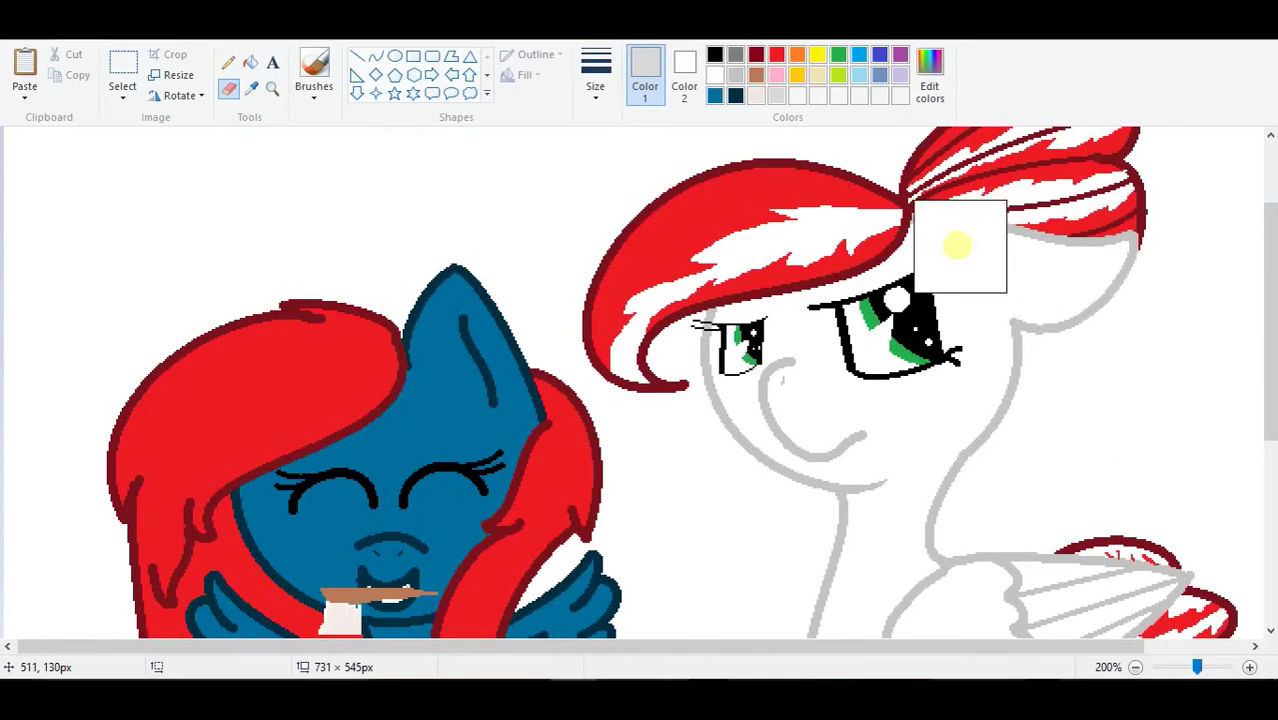
# Make the light grey the secondary colour and shrink the eraser to a small square for painting shadows.
pyautogui.click(684, 75)
pyautogui.hotkey('ctrl', '-')
pyautogui.hotkey('ctrl', '-')
pyautogui.hotkey('ctrl', '-')
pyautogui.hotkey('ctrl', '-')
pyautogui.hotkey('ctrl', '-')
pyautogui.hotkey('ctrl', '-')
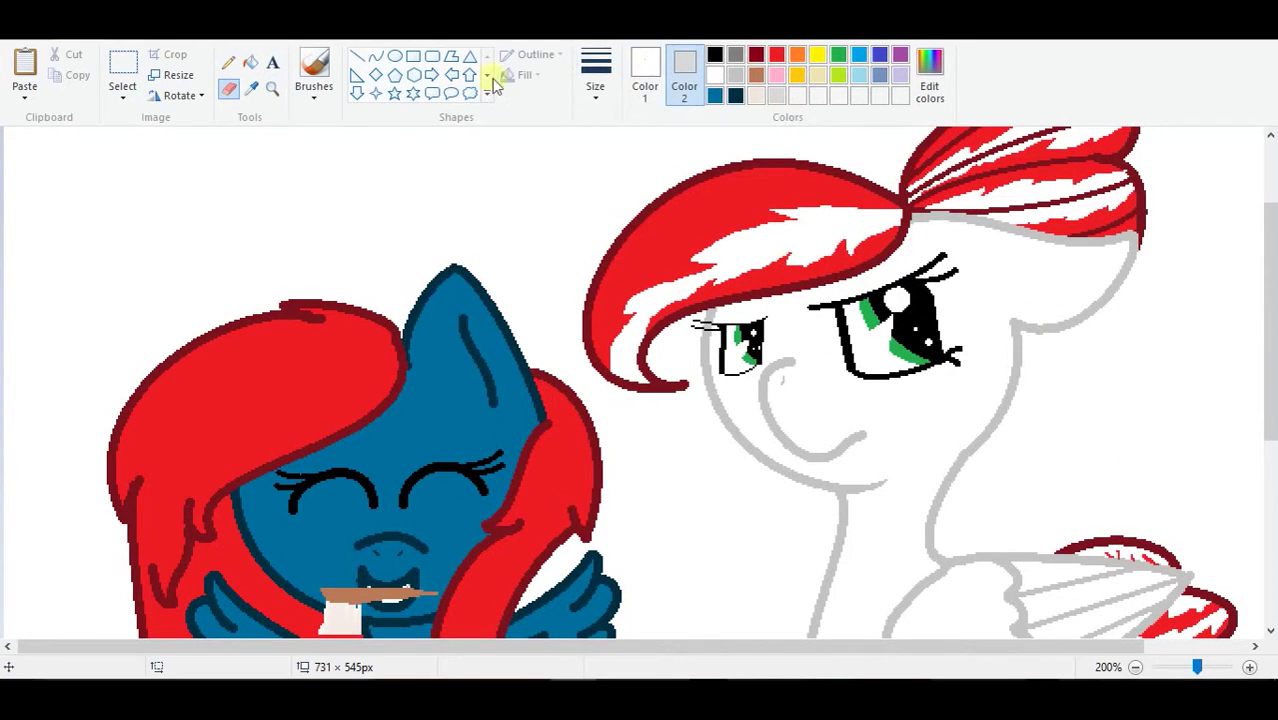
# Shade the side-facing pony light grey under the wing, on the far foreleg and beneath the fringe.
pyautogui.scroll(-5, 840, 300)
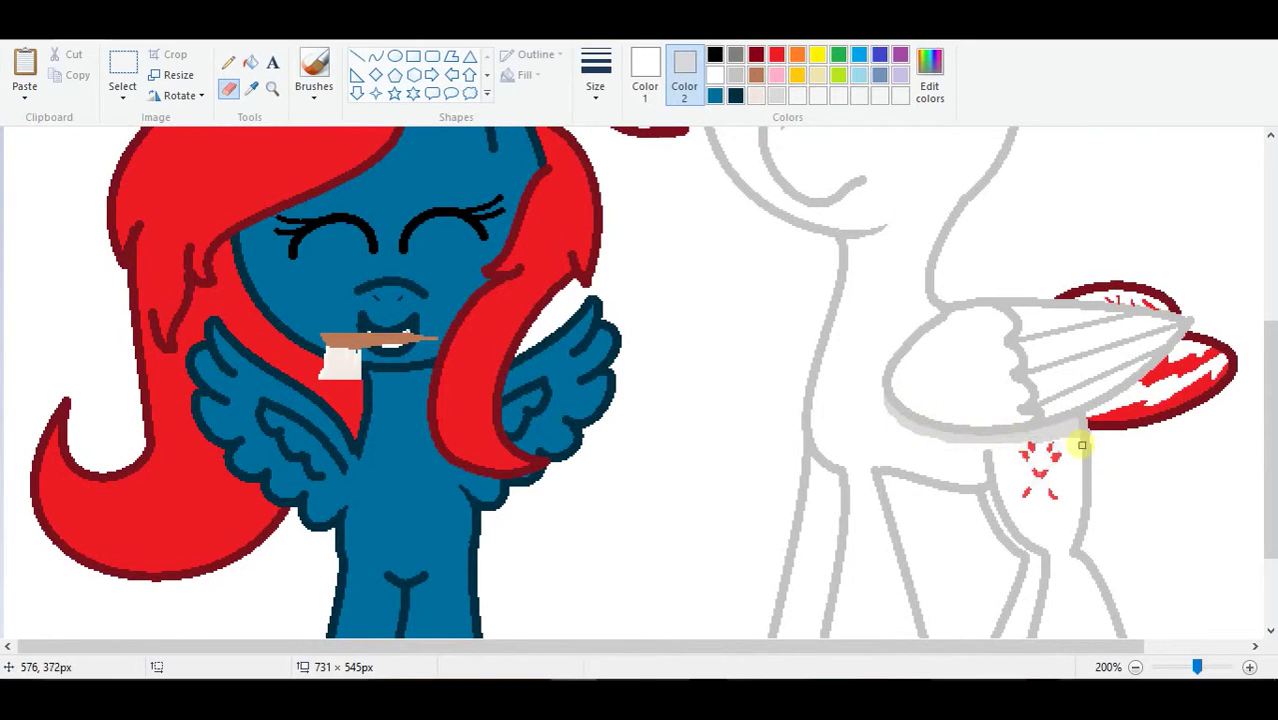
pyautogui.scroll(-3, 1082, 445)
pyautogui.scroll(3, 813, 371)
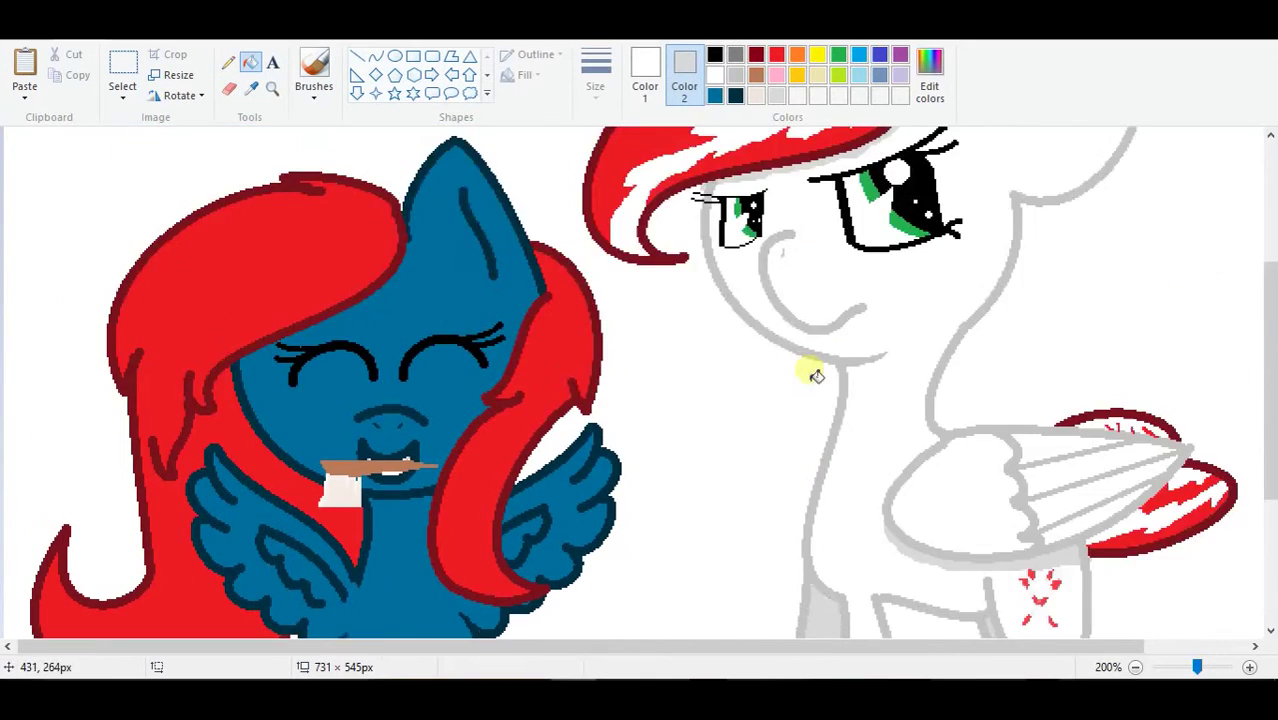
# Add light grey shading along the side-facing pony's muzzle curve and around the inside edge of its ear.
pyautogui.click(272, 88)
pyautogui.click(800, 320)
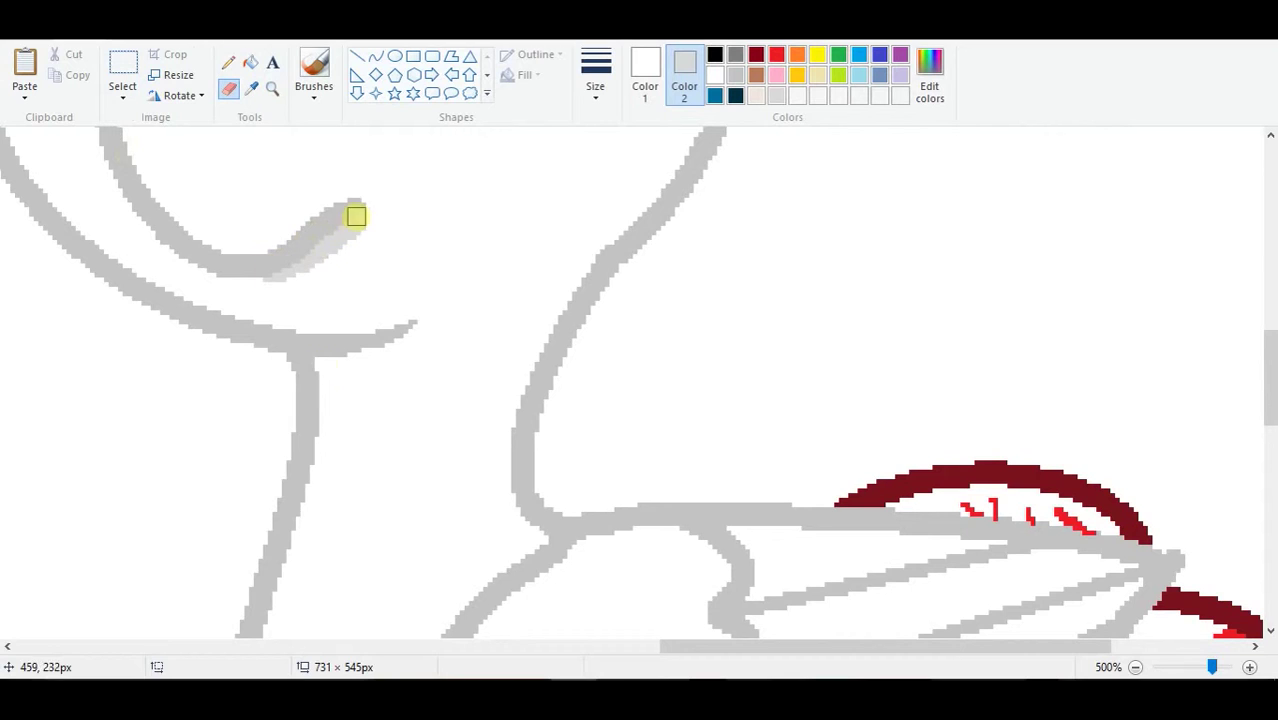
pyautogui.scroll(5, 593, 371)
pyautogui.moveTo(456, 185)
pyautogui.mouseDown()
pyautogui.moveTo(622, 202)
pyautogui.moveTo(637, 188)
pyautogui.moveTo(1007, 248)
pyautogui.moveTo(988, 234)
pyautogui.moveTo(843, 427)
pyautogui.moveTo(922, 399)
pyautogui.moveTo(970, 360)
pyautogui.mouseUp()
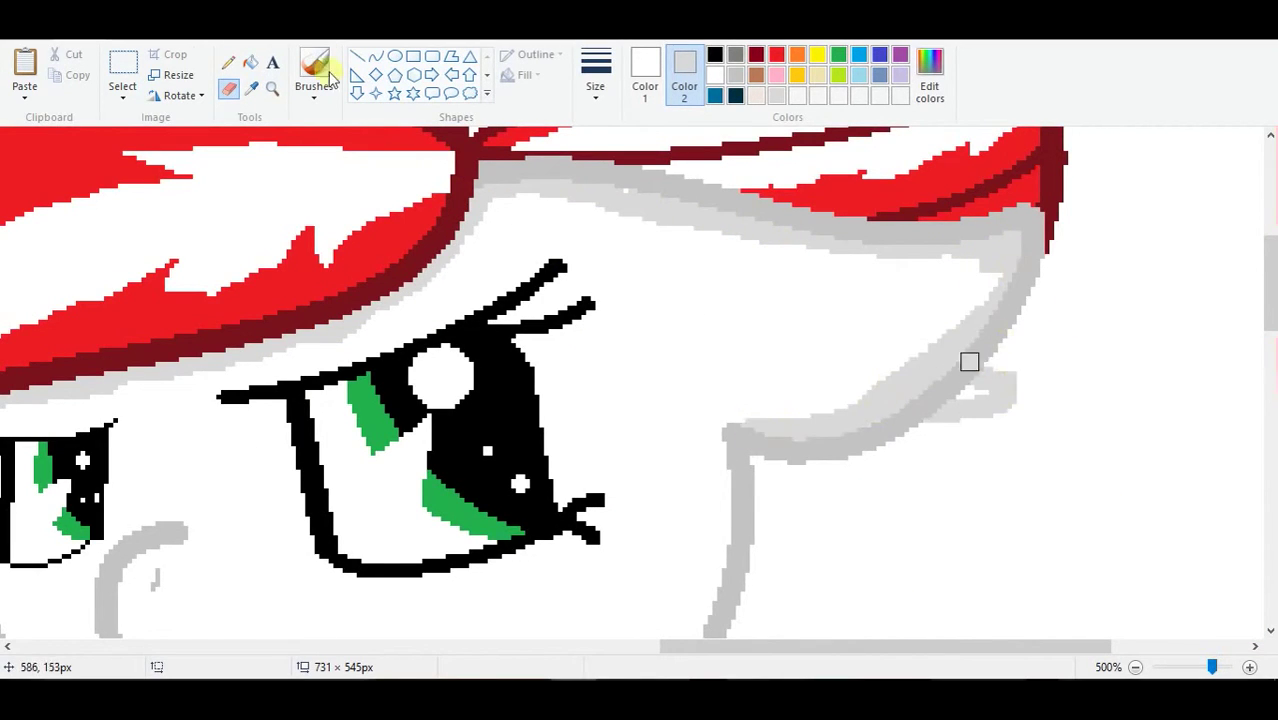
# Undo the shading on the ear's lower edge, and mix a darker blue as the eraser's secondary colour for shading the blue pony.
pyautogui.hotkey('ctrl', 'z')
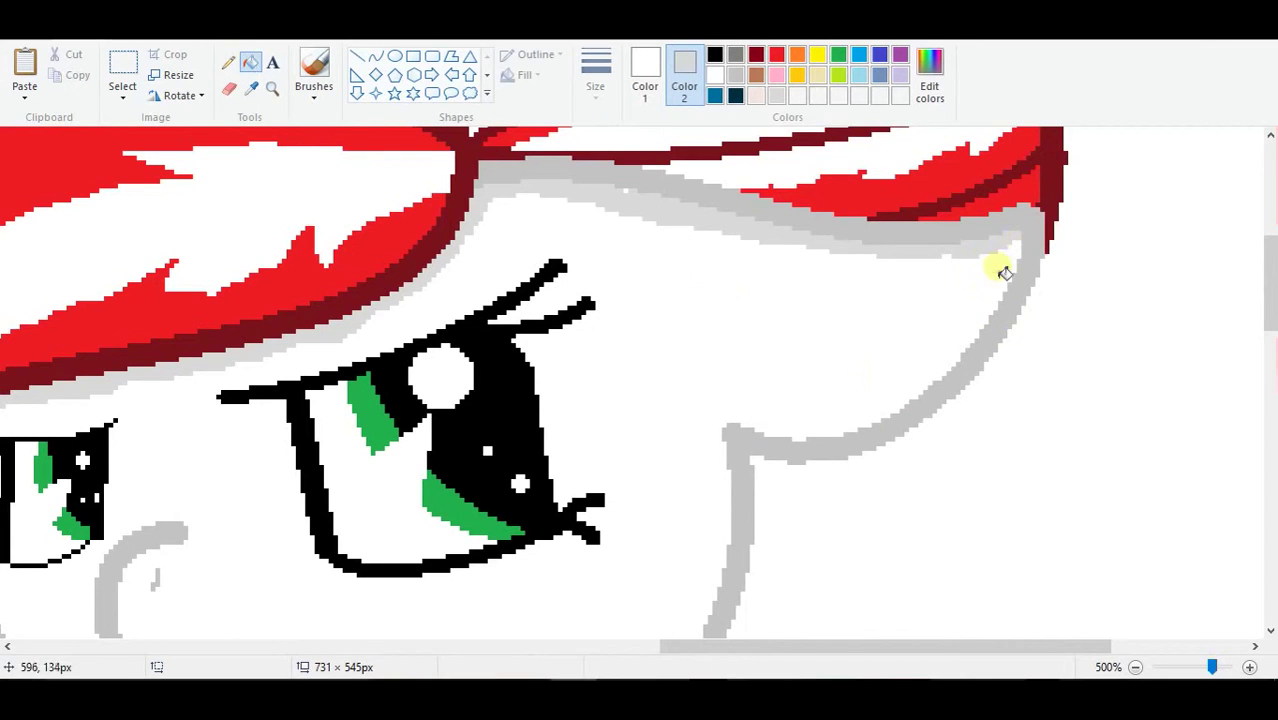
pyautogui.scroll(5, 998, 265)
pyautogui.scroll(-4, 571, 248)
pyautogui.scroll(1, 491, 448)
pyautogui.click(645, 70)
pyautogui.click(929, 75)
pyautogui.moveTo(828, 343); pyautogui.dragTo(838, 348)
pyautogui.click(466, 472)
pyautogui.click(228, 88)
pyautogui.scroll(1, 400, 350)
pyautogui.click(684, 75)
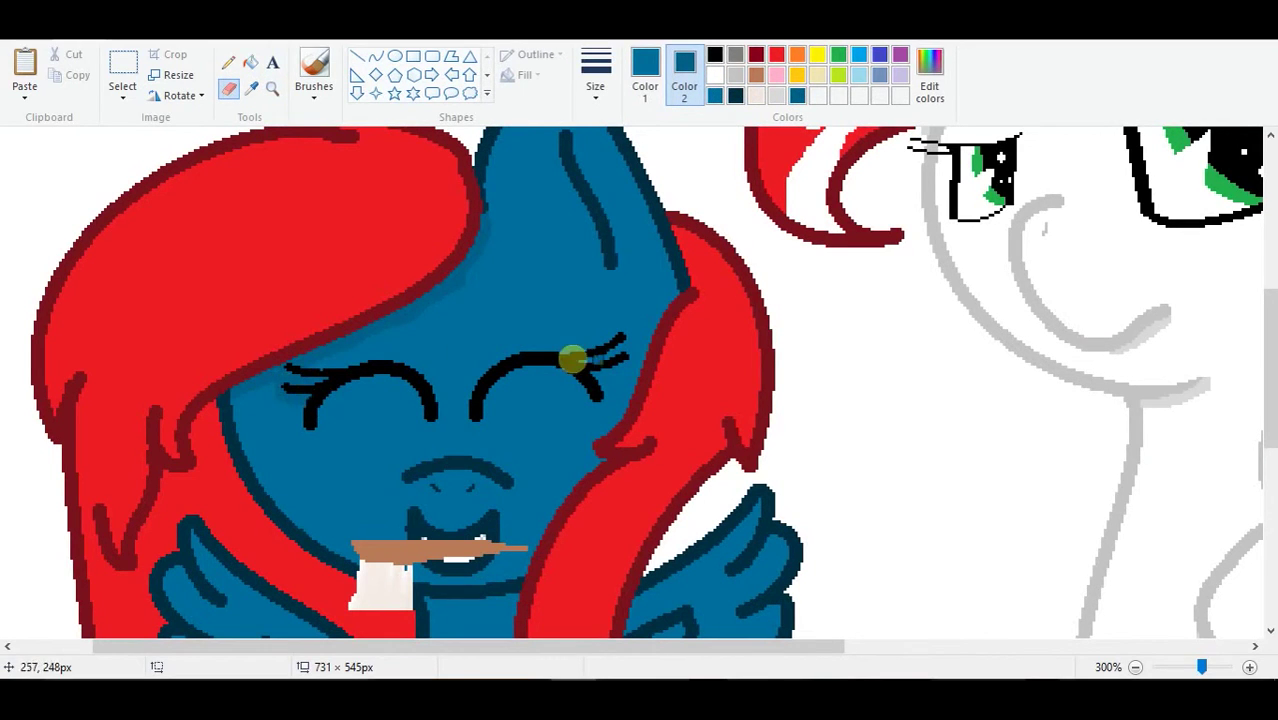
# Shade the blue pony darker blue beneath the fringe and side lock, around the ear and along the inner foreleg line.
pyautogui.scroll(-3, 620, 460)
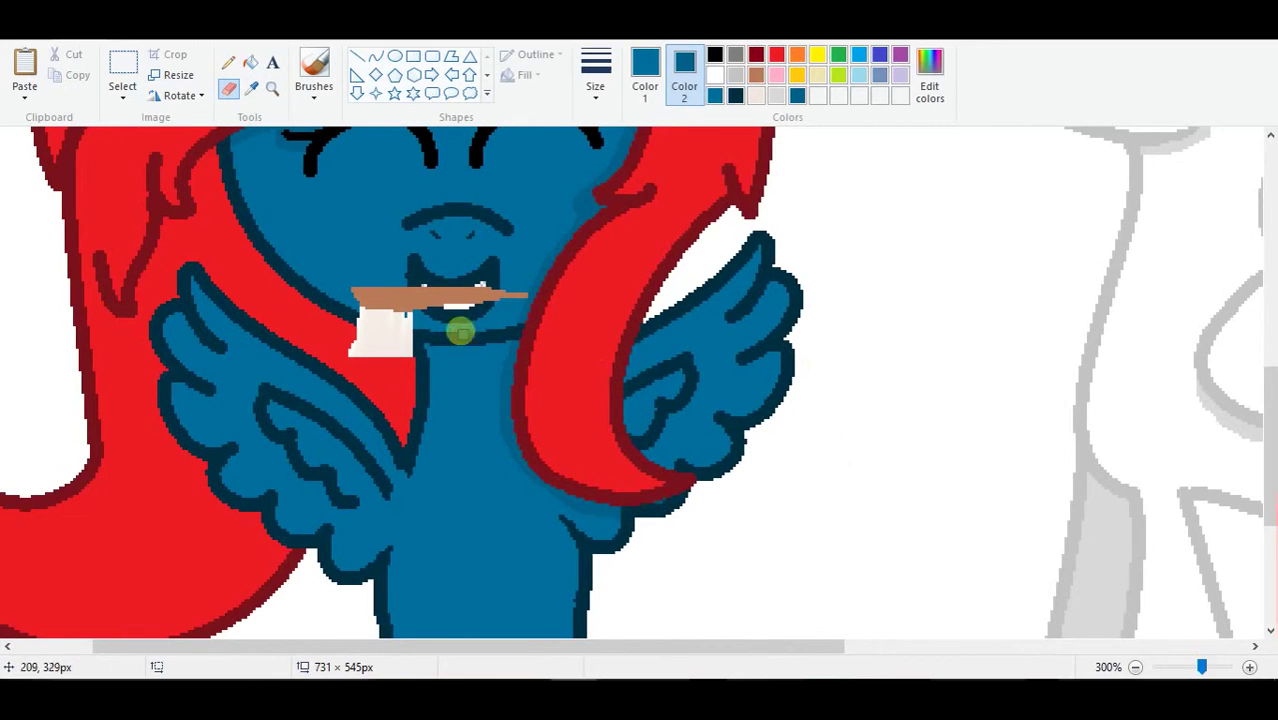
pyautogui.scroll(1, 322, 338)
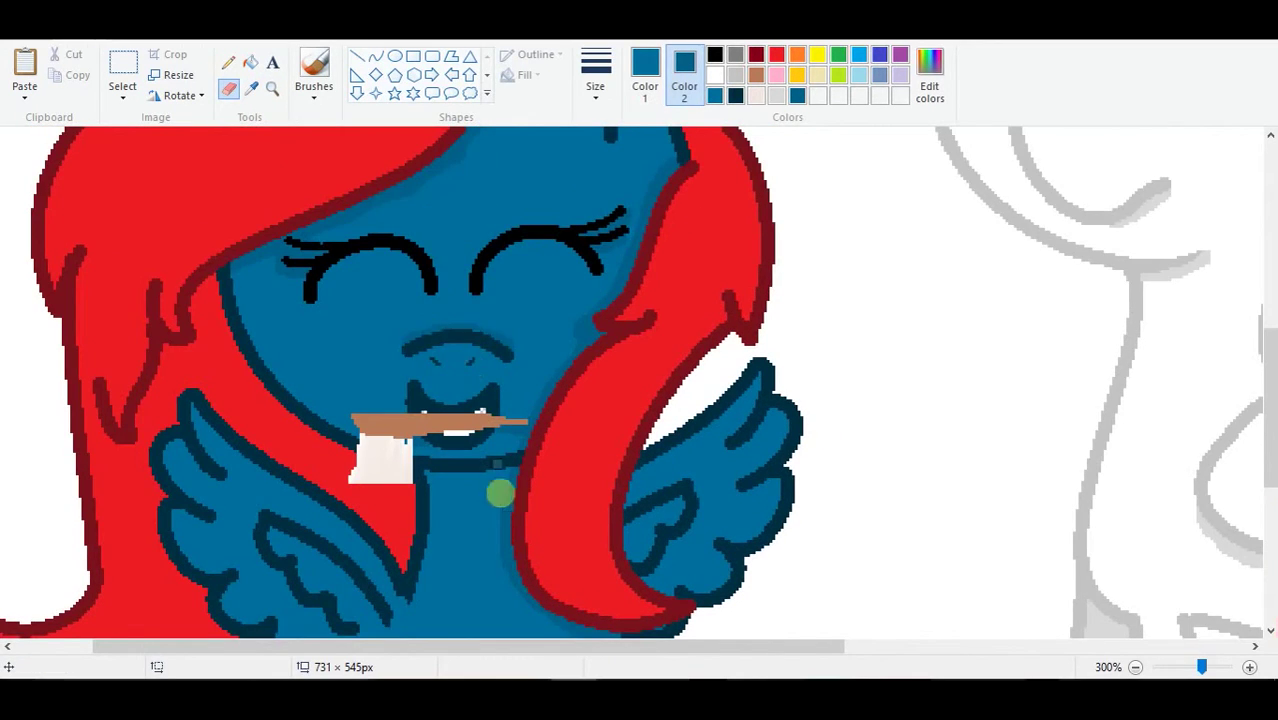
pyautogui.scroll(2, 500, 493)
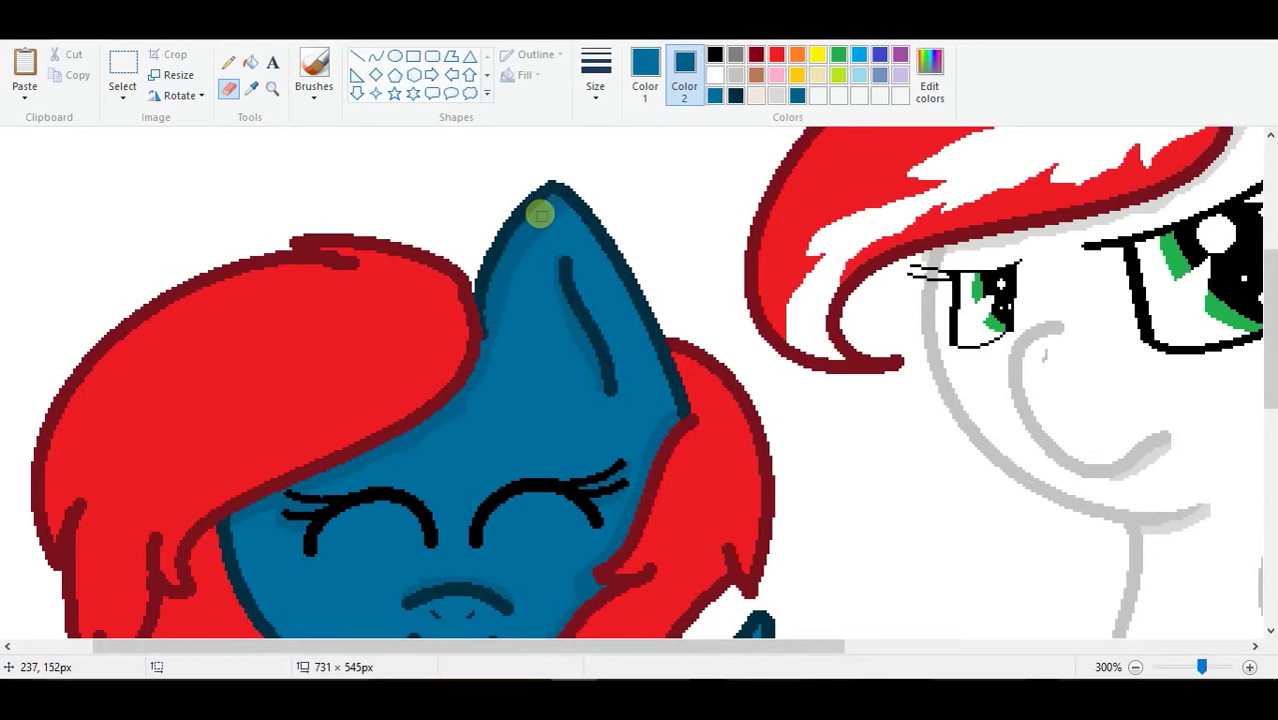
pyautogui.scroll(-6, 320, 294)
pyautogui.moveTo(446, 455)
pyautogui.mouseDown()
pyautogui.moveTo(494, 365)
pyautogui.moveTo(405, 620)
pyautogui.moveTo(448, 346)
pyautogui.mouseUp()
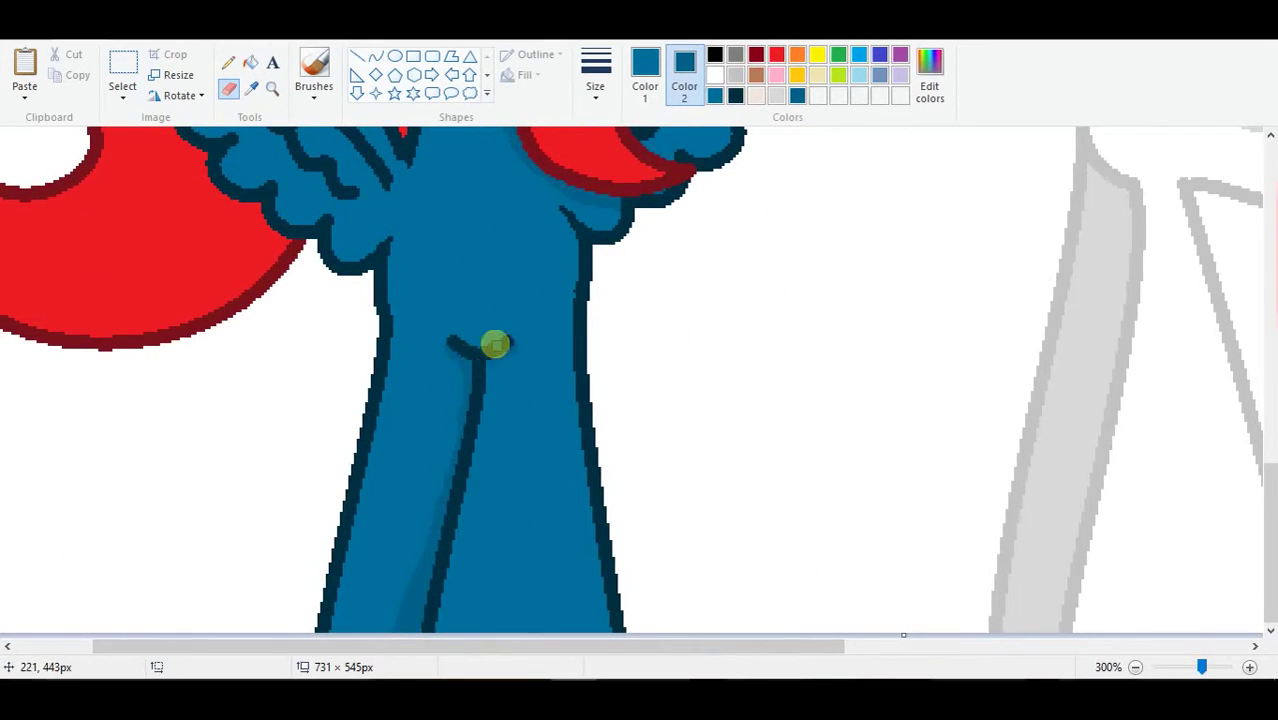
# Mix a darker red from the palette red as the secondary colour for hair shading, keeping red as the primary colour.
pyautogui.scroll(6, 495, 344)
pyautogui.click(645, 75)
pyautogui.click(776, 54)
pyautogui.click(929, 75)
pyautogui.moveTo(838, 302); pyautogui.dragTo(838, 328)
pyautogui.click(466, 472)
pyautogui.scroll(3, 215, 365)
pyautogui.scroll(-1, 215, 365)
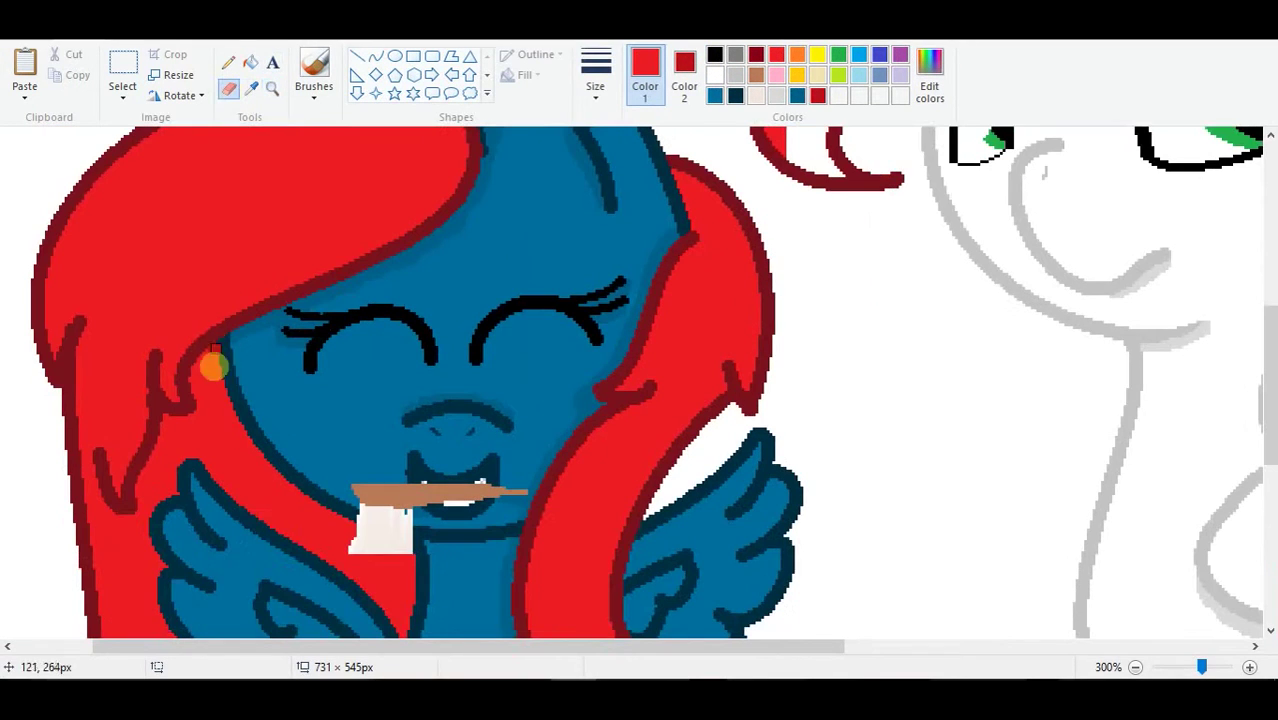
# Shade the blue pony's red hair dark red beside the face, around the wing and along the fringe's outer edge.
pyautogui.moveTo(215, 366)
pyautogui.mouseDown()
pyautogui.moveTo(290, 492)
pyautogui.moveTo(351, 548)
pyautogui.mouseUp()
pyautogui.scroll(-3, 341, 436)
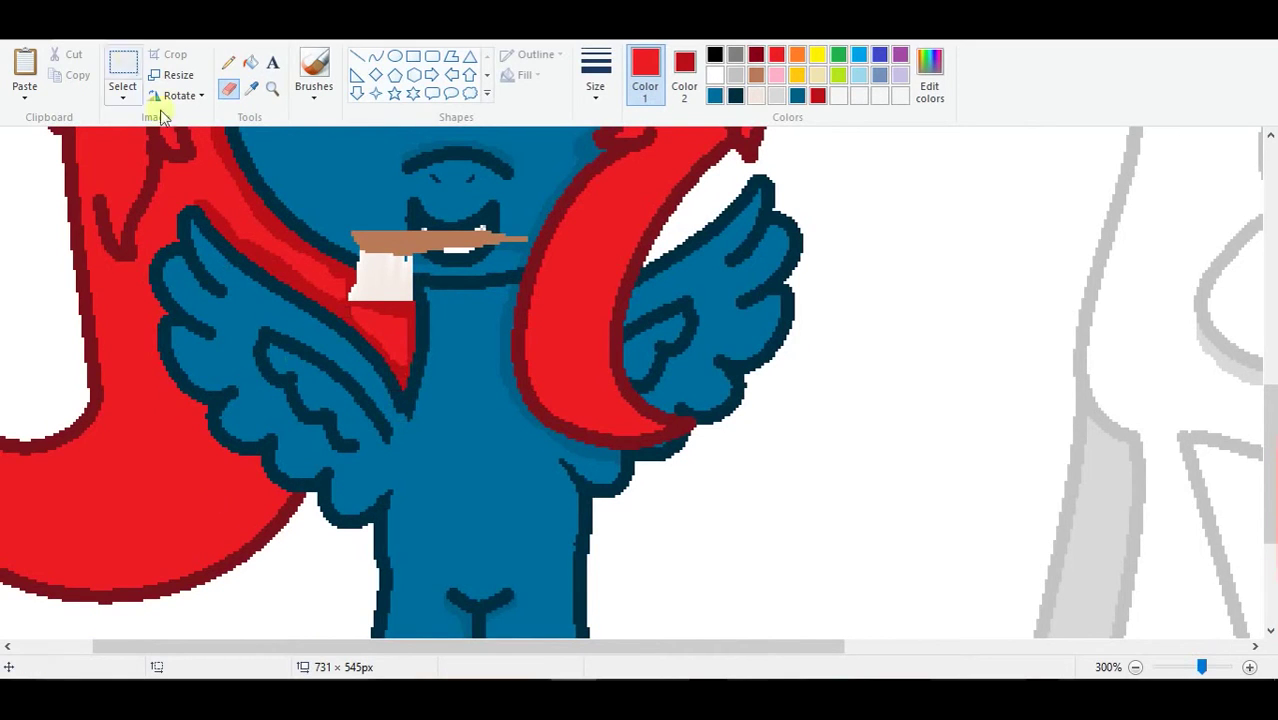
pyautogui.moveTo(162, 303)
pyautogui.mouseDown()
pyautogui.moveTo(176, 387)
pyautogui.moveTo(218, 422)
pyautogui.mouseUp()
pyautogui.hscroll(-3, 268, 486)
pyautogui.scroll(3, 339, 350)
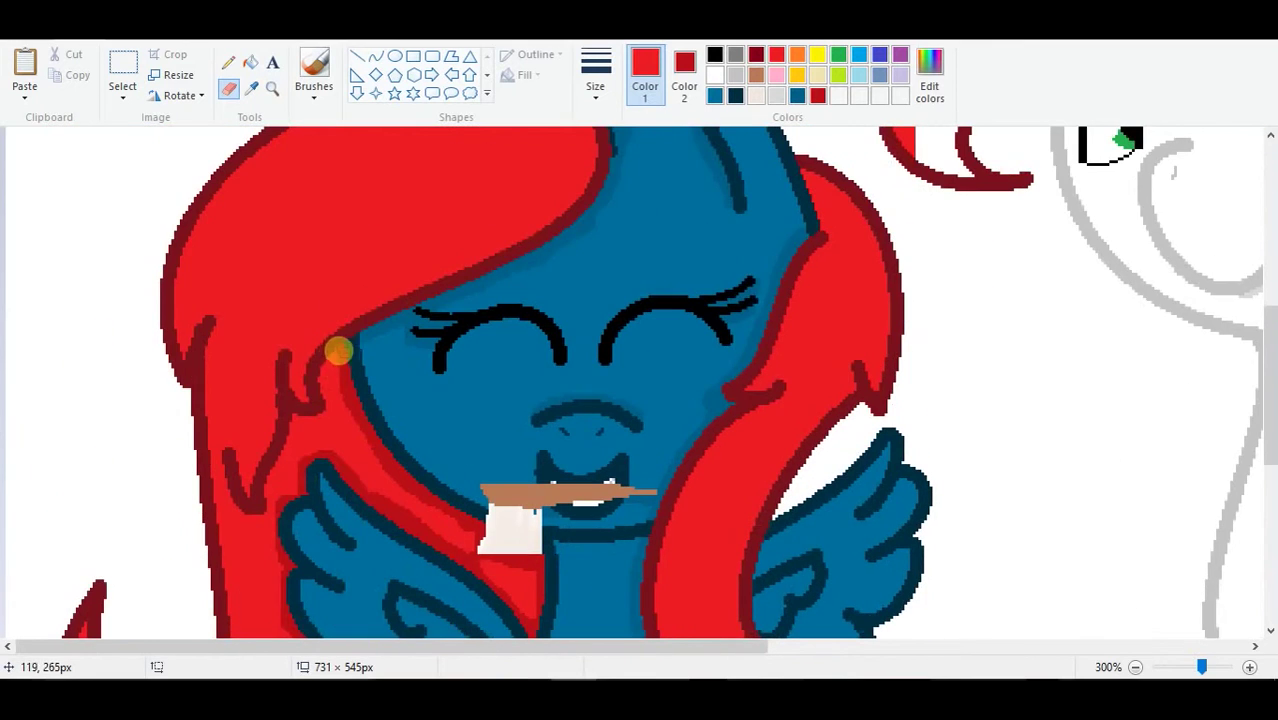
pyautogui.scroll(3, 245, 500)
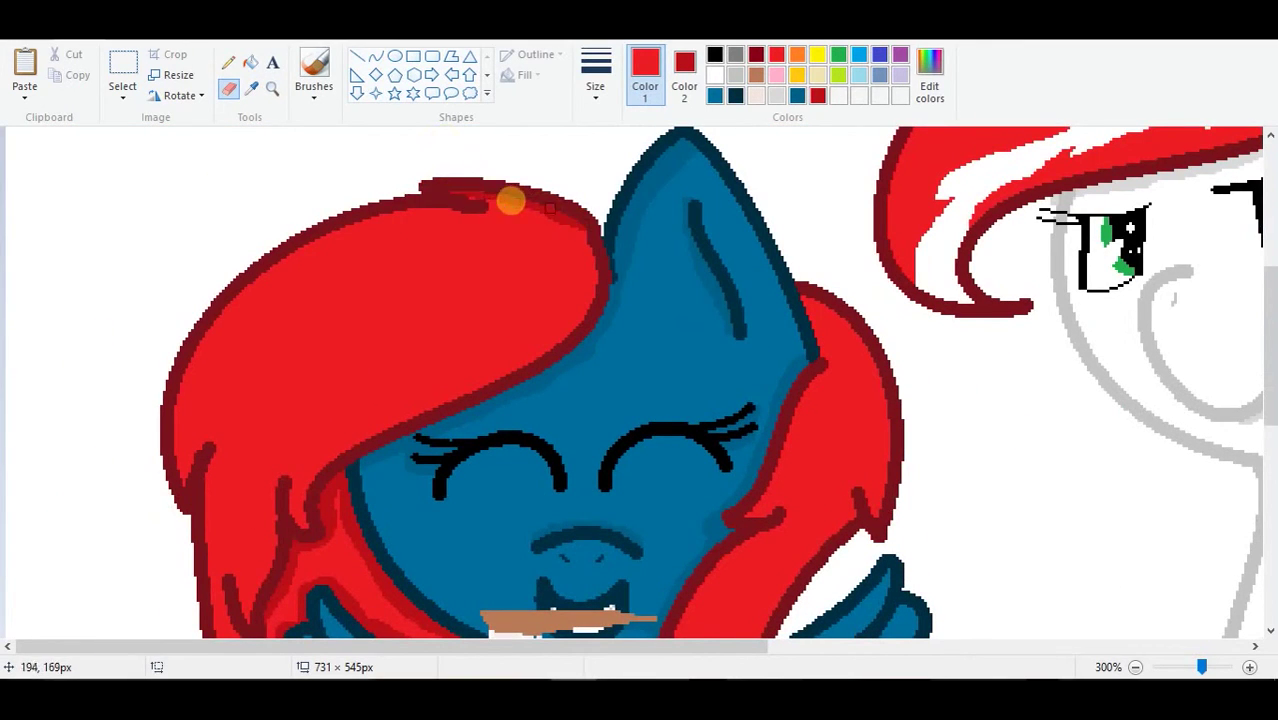
pyautogui.moveTo(412, 204)
pyautogui.mouseDown()
pyautogui.moveTo(380, 208)
pyautogui.moveTo(250, 285)
pyautogui.moveTo(186, 386)
pyautogui.moveTo(176, 432)
pyautogui.mouseUp()
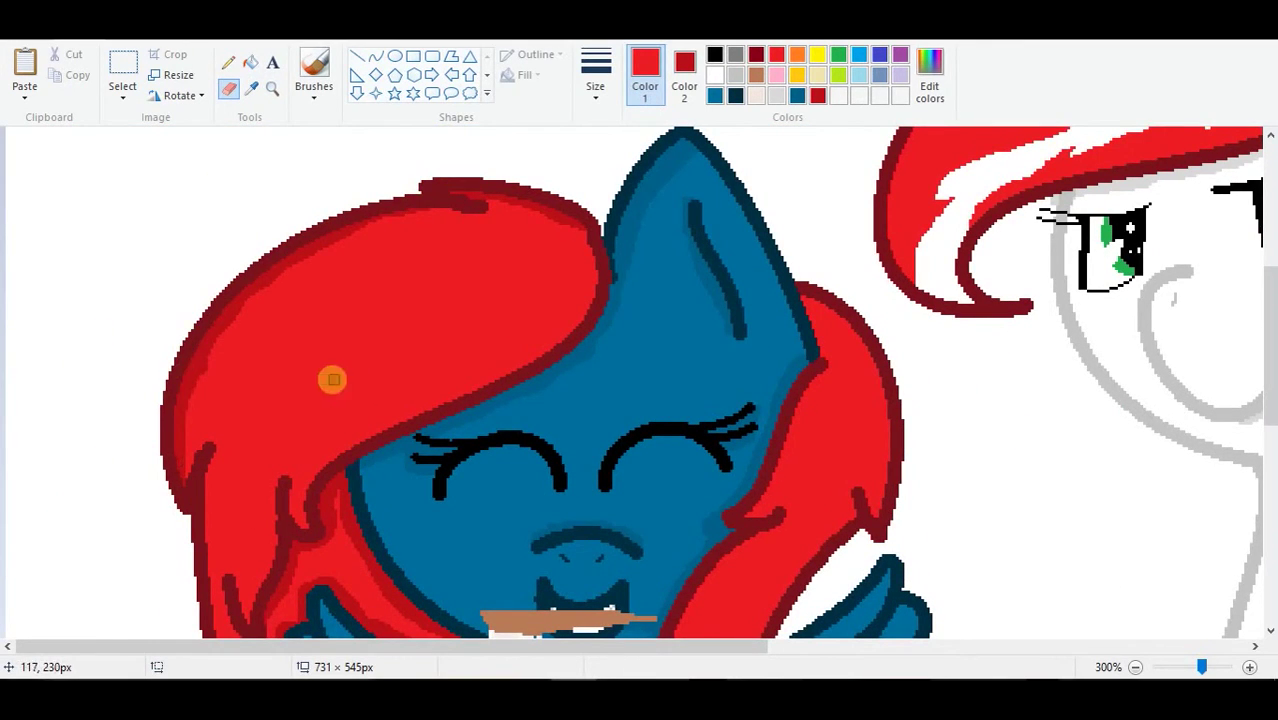
# Shade the lower edge of the side-facing pony's hair bun, using dark red on the red areas and light grey on the white streaks.
pyautogui.hscroll(5, 690, 620)
pyautogui.scroll(5, 1185, 320)
pyautogui.hscroll(2, 1185, 320)
pyautogui.moveTo(1080, 325); pyautogui.dragTo(1250, 318)
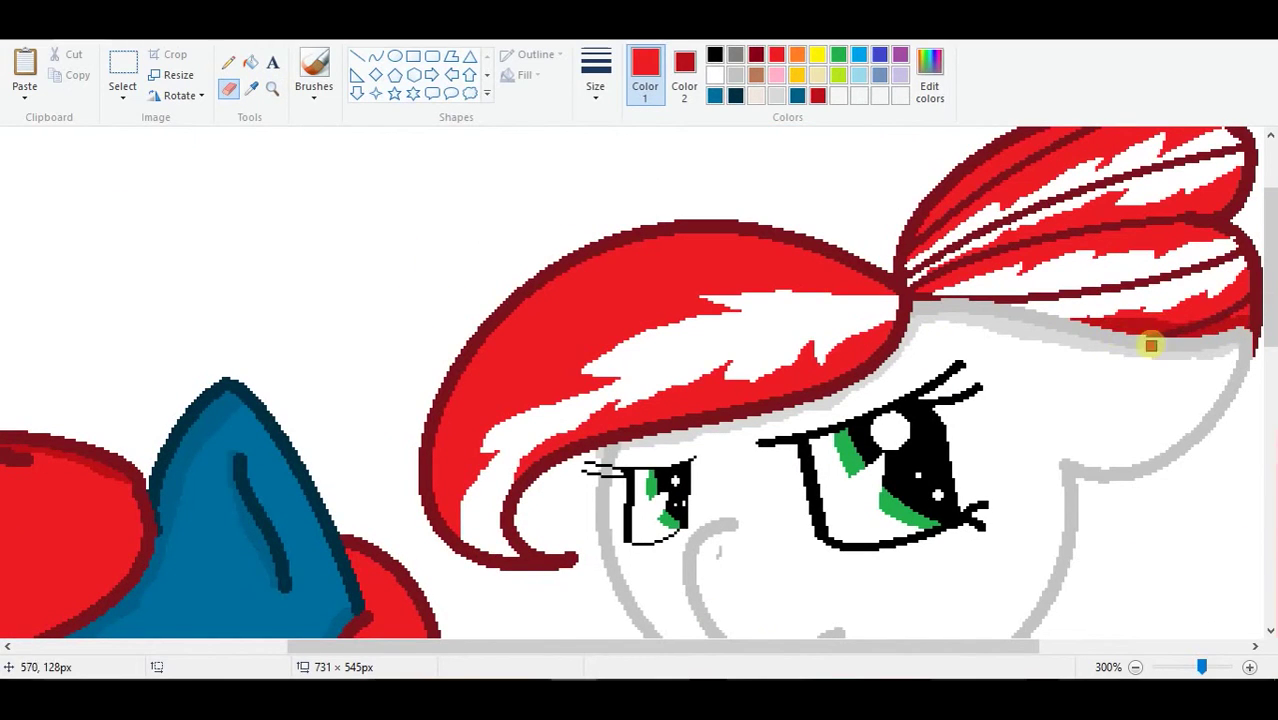
pyautogui.click(684, 85)
pyautogui.click(736, 75)
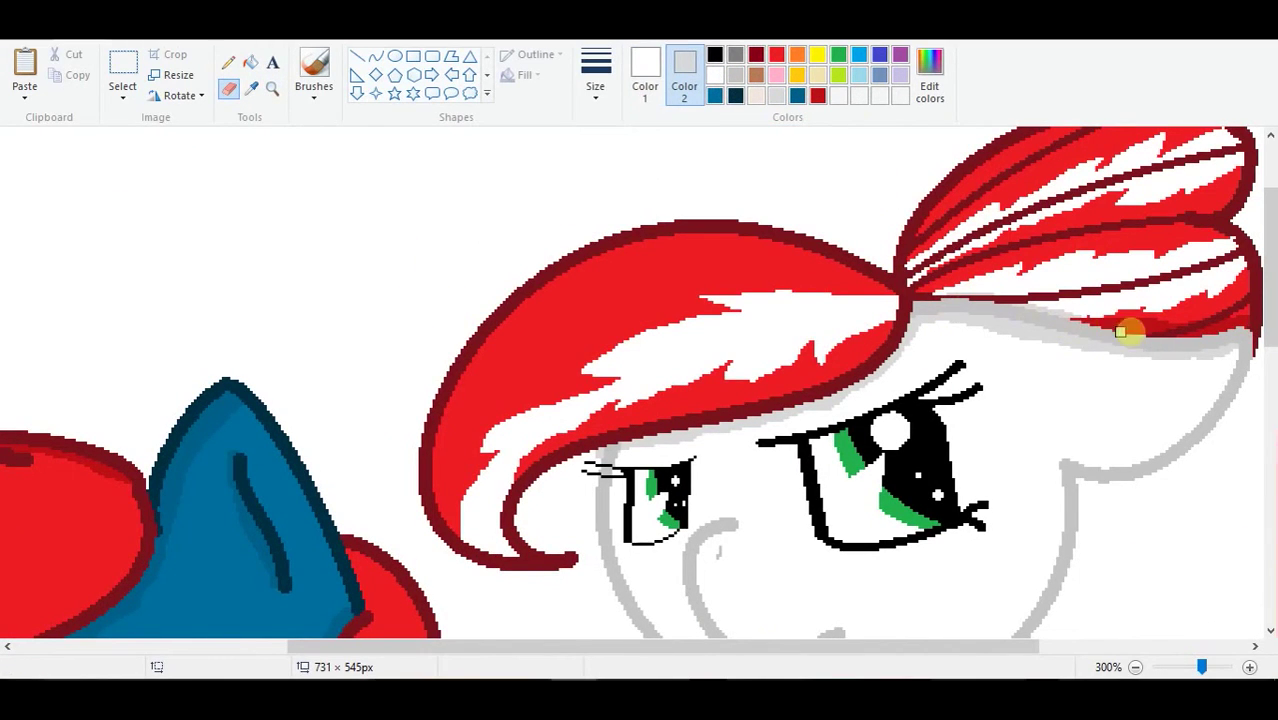
# Shade the side-facing pony's tail along the wing, using light grey on the white areas and dark red on the red ones.
pyautogui.scroll(-6, 998, 307)
pyautogui.hscroll(5, 983, 299)
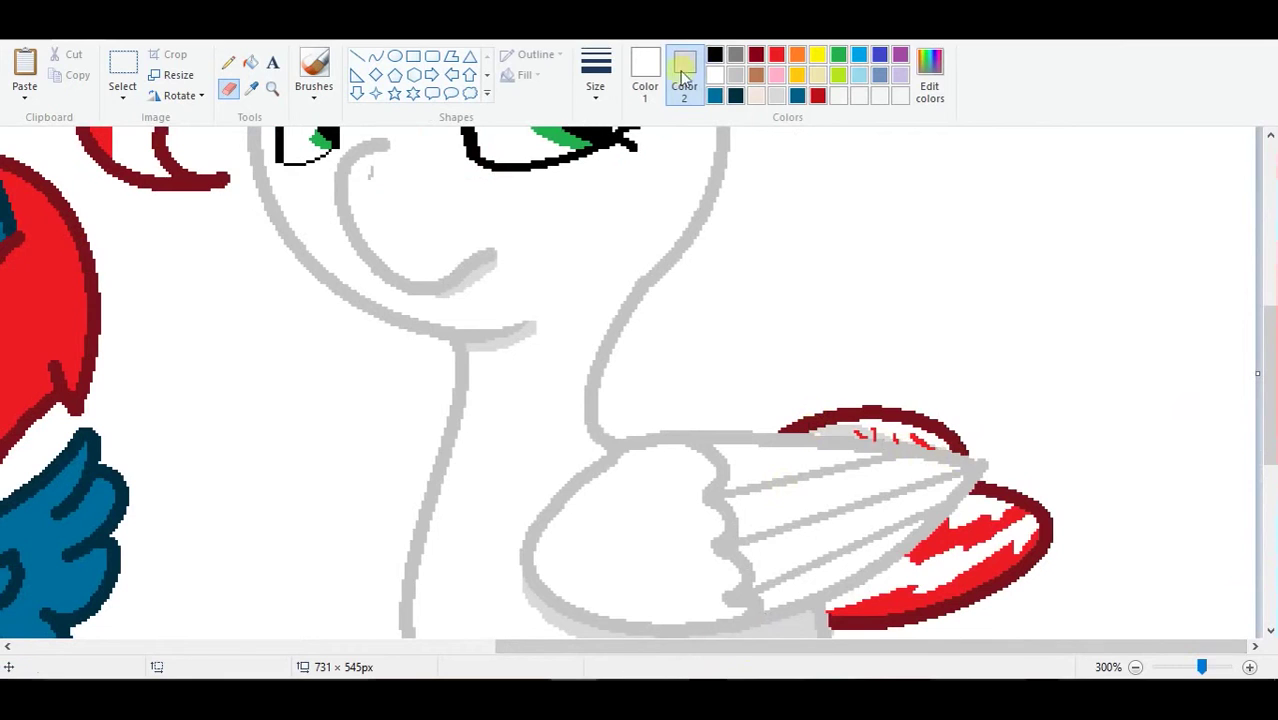
pyautogui.click(645, 75)
pyautogui.click(776, 54)
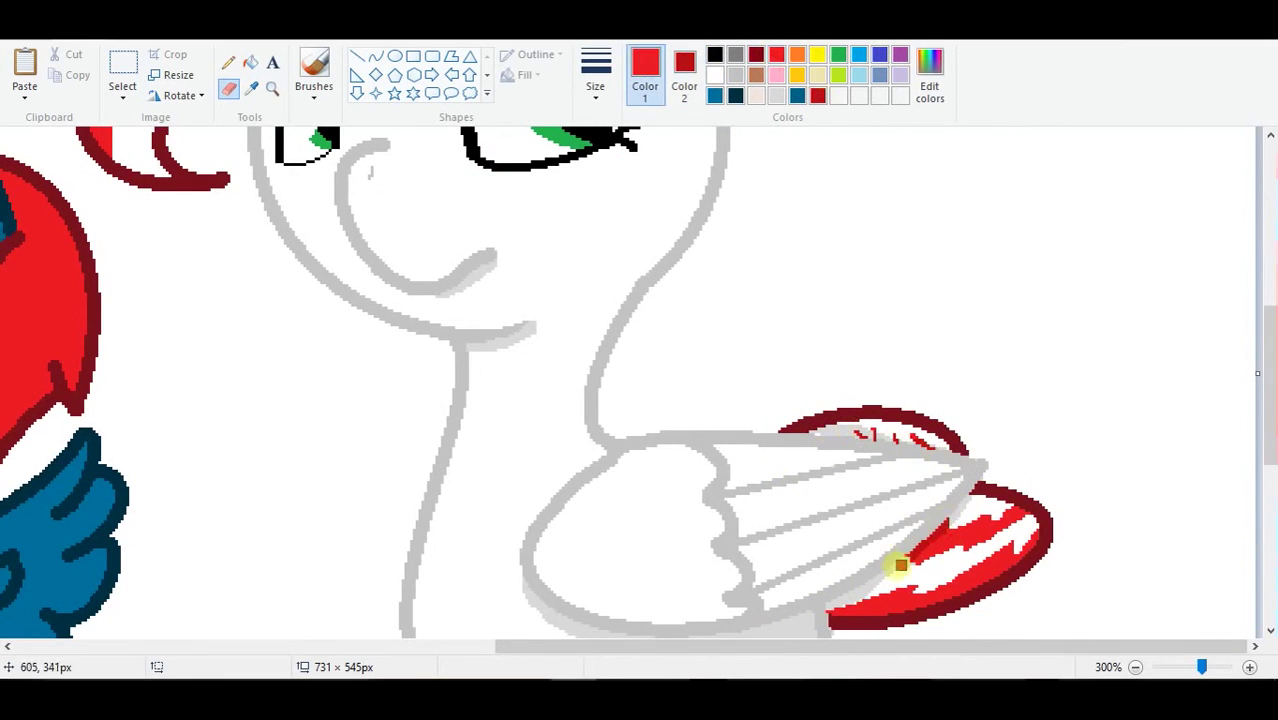
# Add a transparent text box above the blue pony for the title "A New Hairdo" in black AR CHRISTY, size 28.
pyautogui.keyDown('ctrl'); pyautogui.scroll(-3, 372, 228); pyautogui.keyUp('ctrl')
pyautogui.keyDown('ctrl'); pyautogui.scroll(1, 188, 357); pyautogui.keyUp('ctrl')
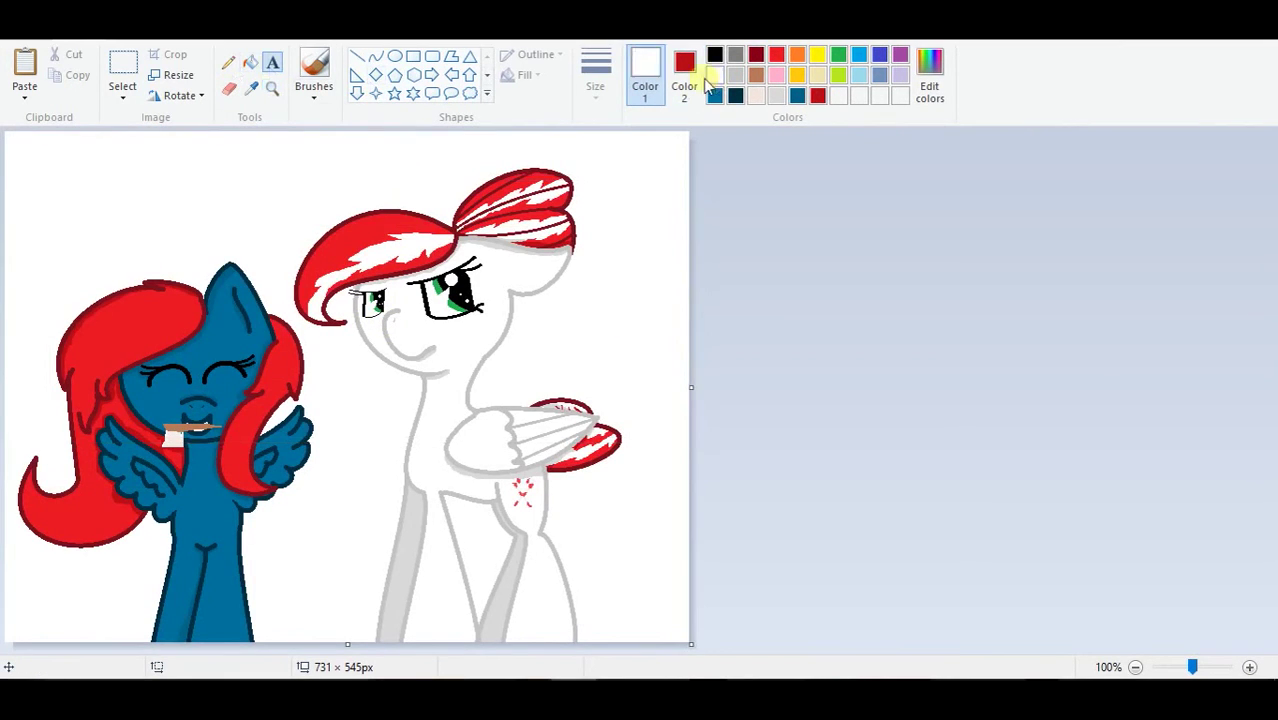
pyautogui.write('A New Hairdo')
pyautogui.moveTo(488, 163); pyautogui.dragTo(362, 190)
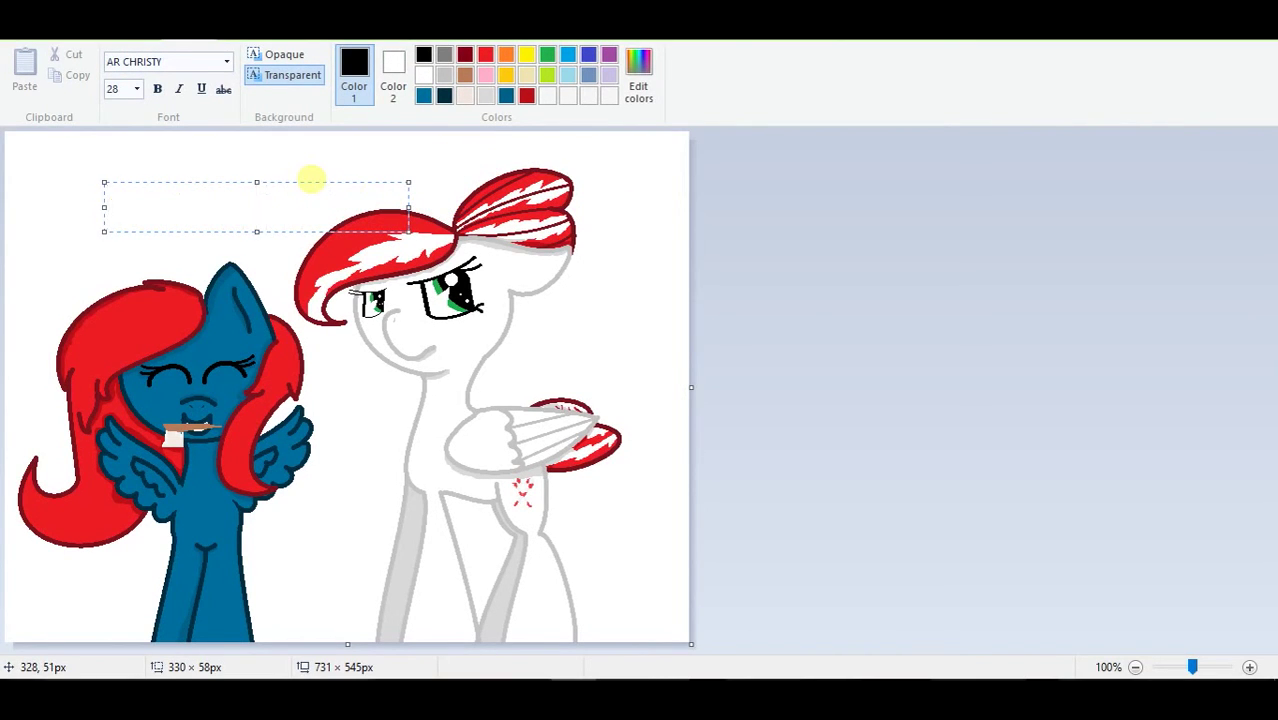